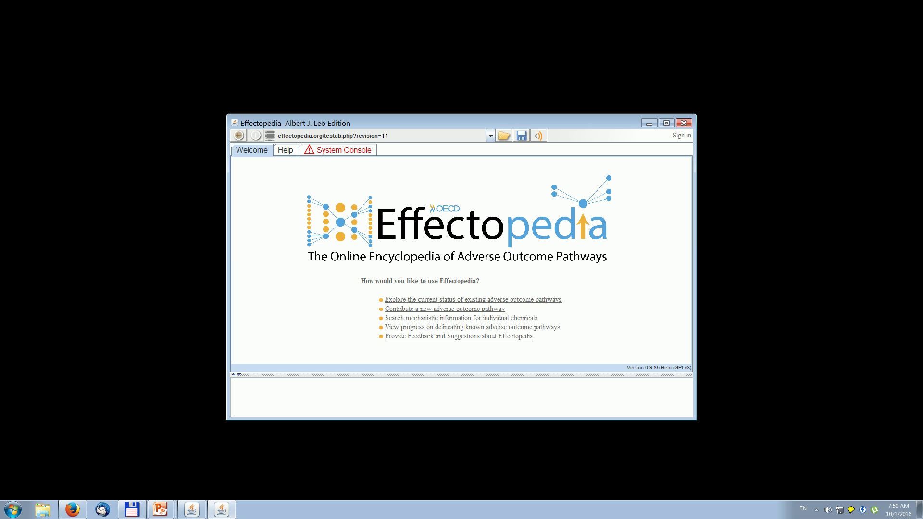
Step: Maximize the window and open the search page for exploring existing adverse outcome pathways
left_click(666, 123)
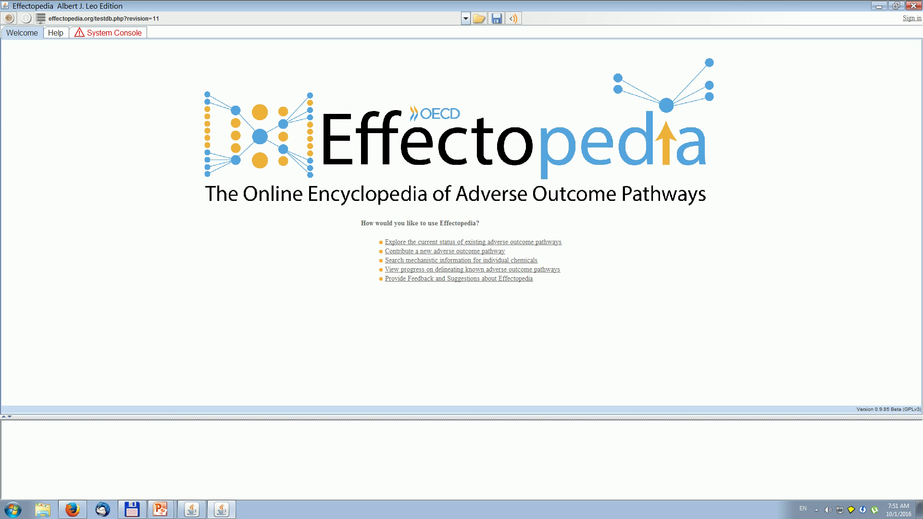
left_click(114, 33)
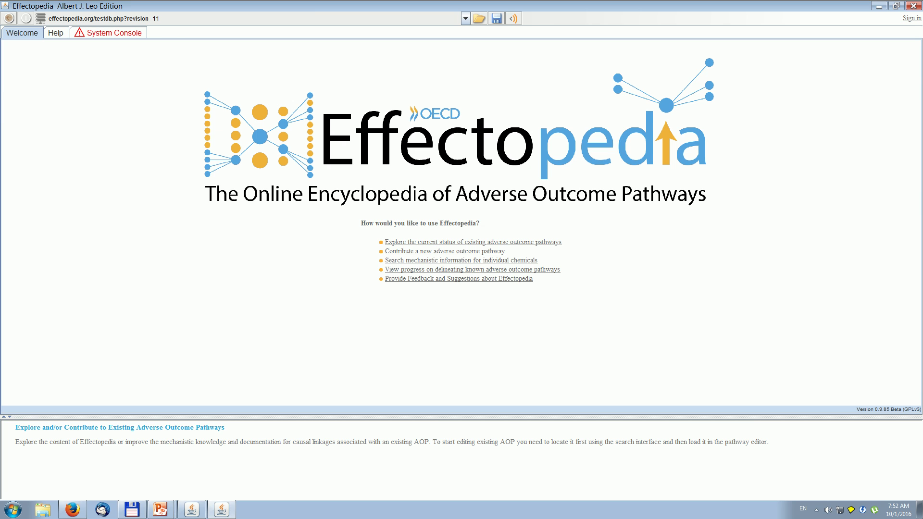
left_click(473, 242)
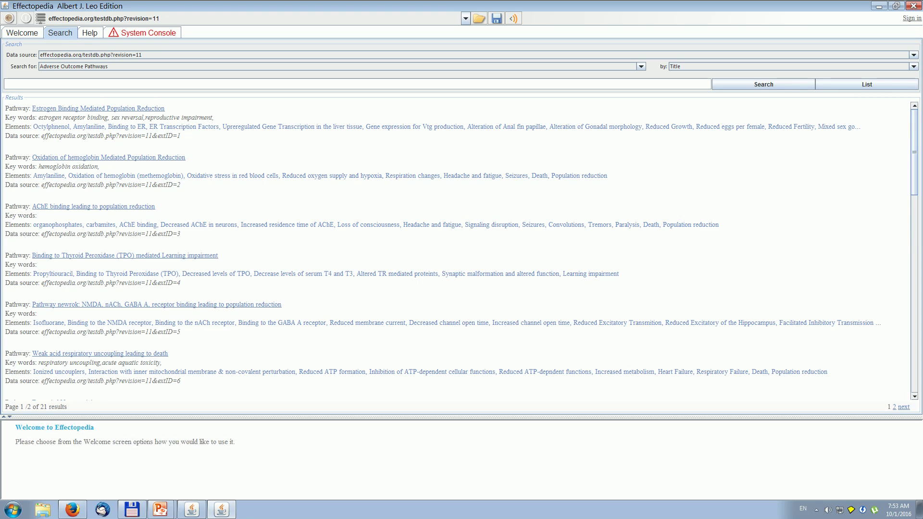
Step: Examine the data source of the first pathway result and the data source options available for searching
left_click_drag(41, 136, 181, 136)
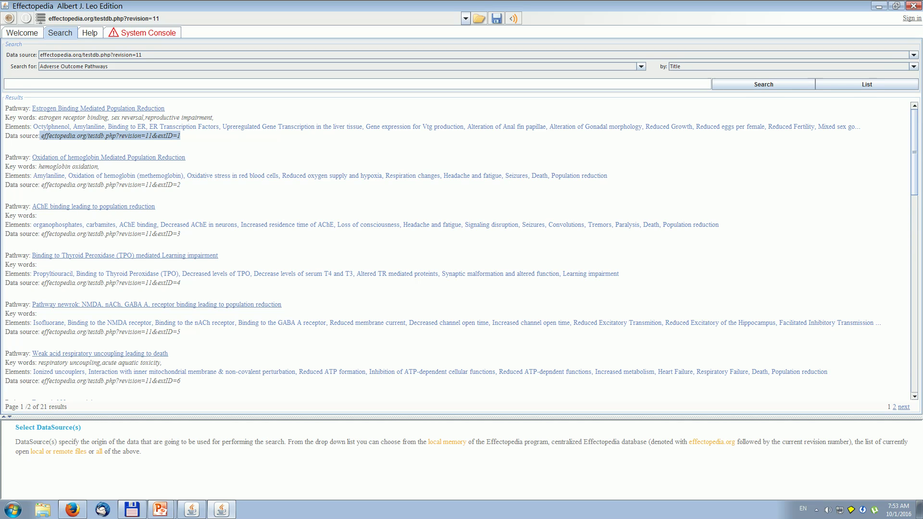
left_click(913, 55)
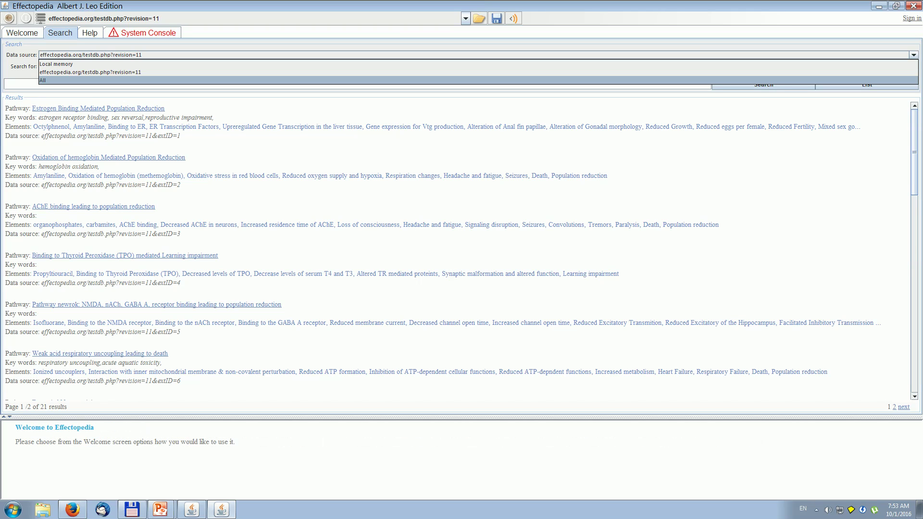
key("Escape")
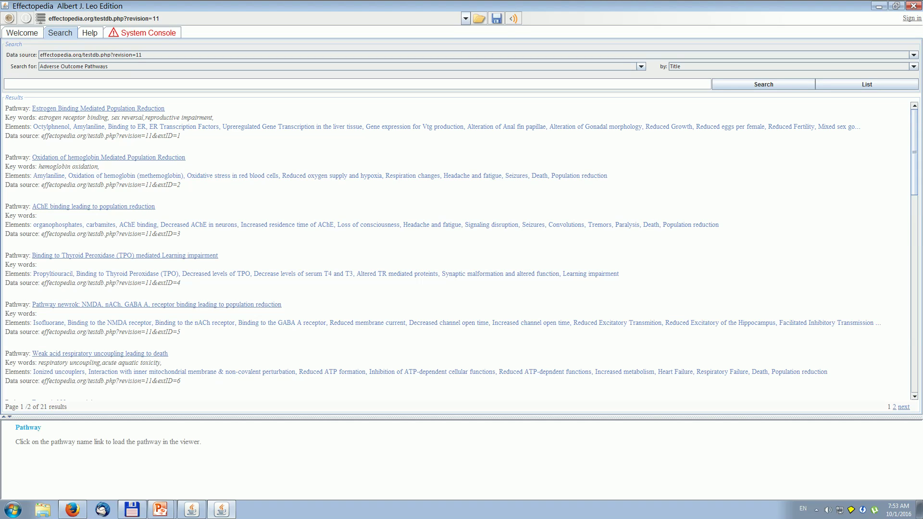
Step: Load the Estrogen Binding Mediated Population Reduction pathway and zoom its diagram out to an overview starting at the chemicals
left_click(98, 108)
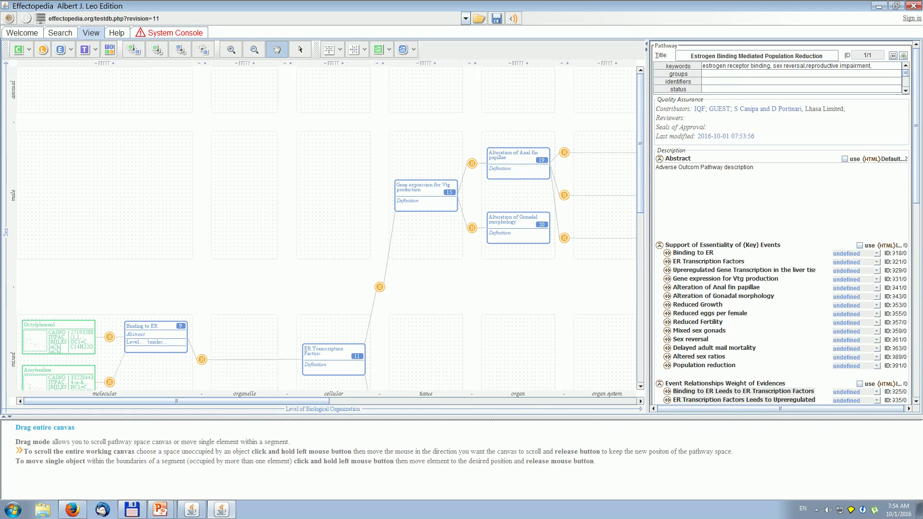
left_click_drag(337, 289, 264, 141)
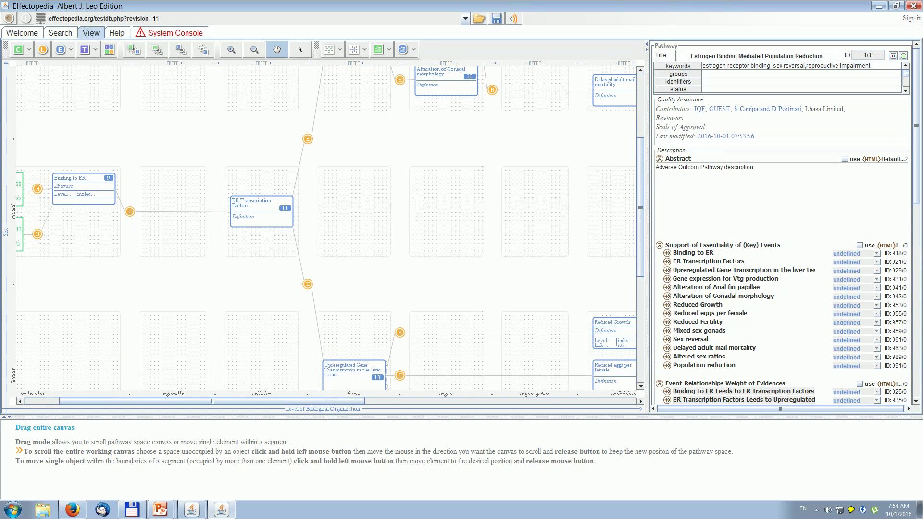
left_click(255, 49)
left_click(254, 49)
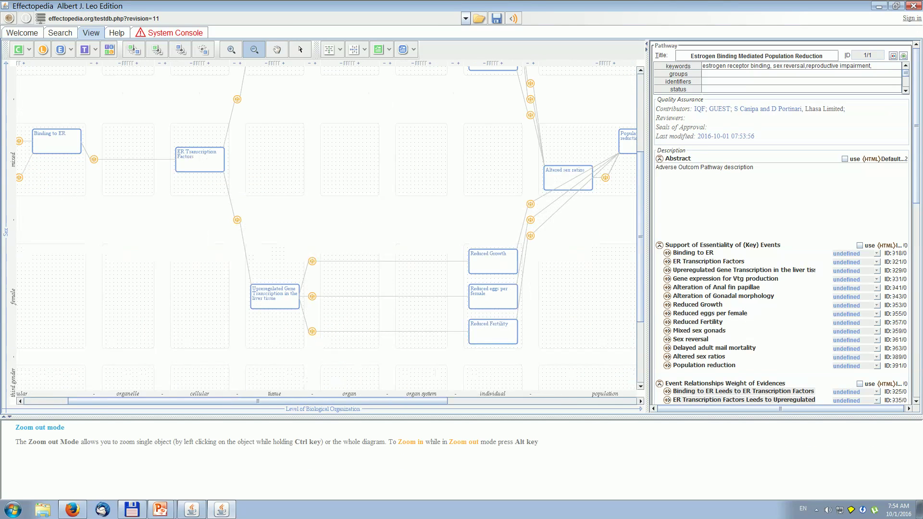
left_click_drag(258, 401, 214, 401)
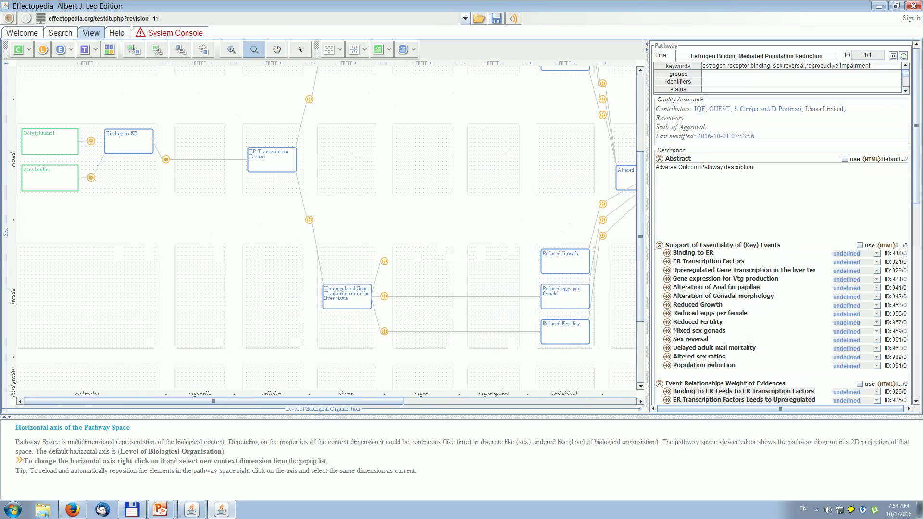
scroll(422, 170, "up", 3)
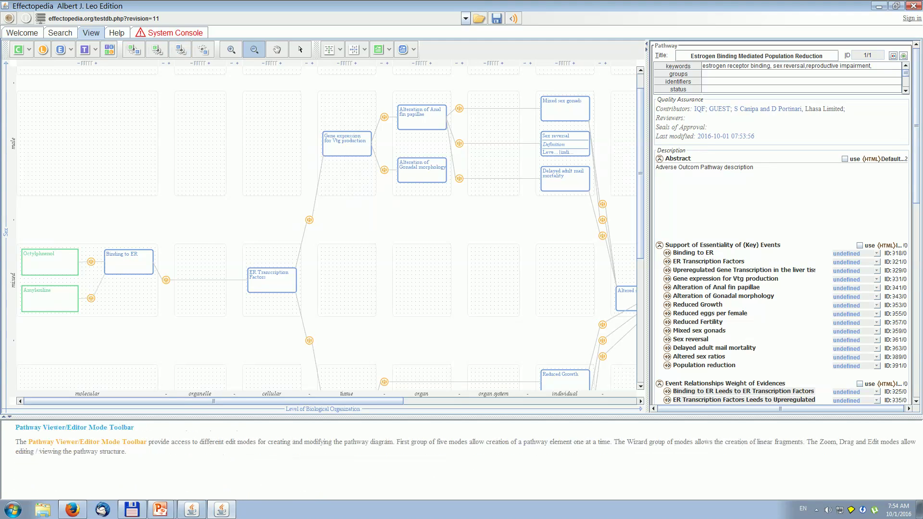
Step: Examine the pathway diagram at different zoom levels, from the chemicals through the male and female branches to Population reduction
left_click(231, 49)
left_click(231, 49)
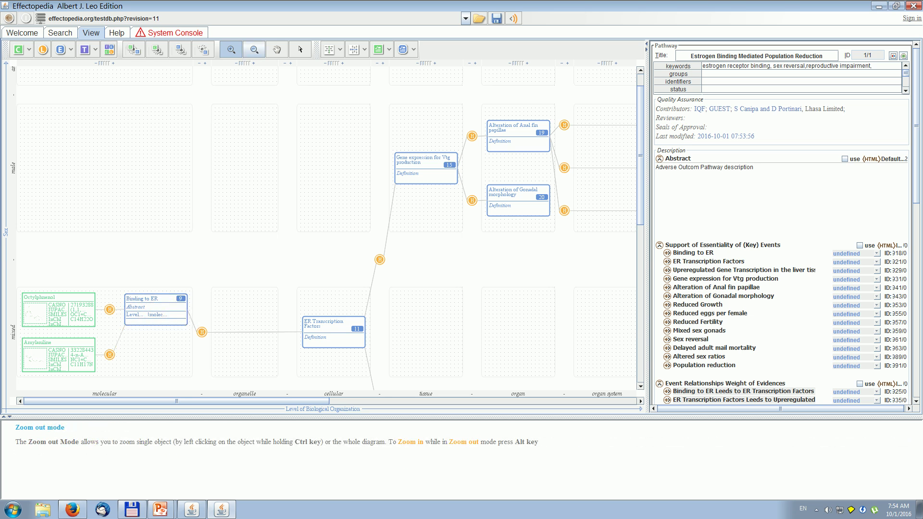
left_click(254, 49)
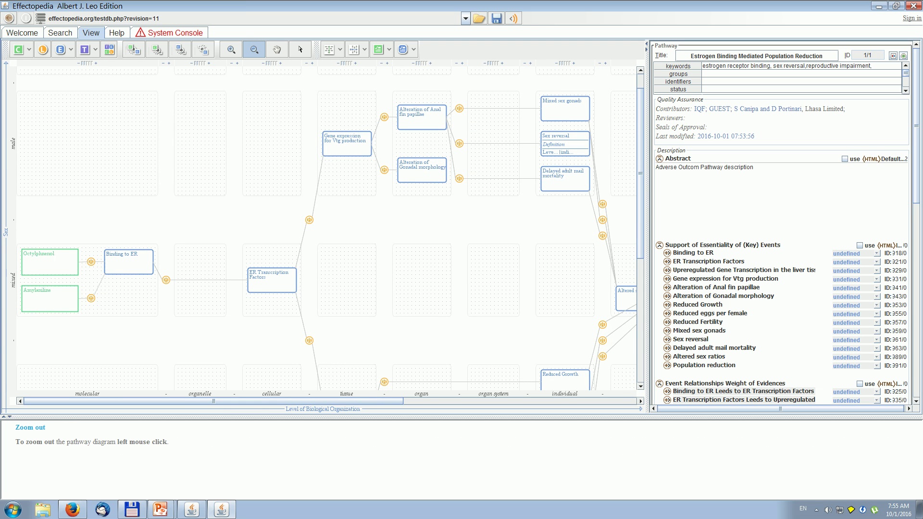
scroll(327, 228, "down", 5)
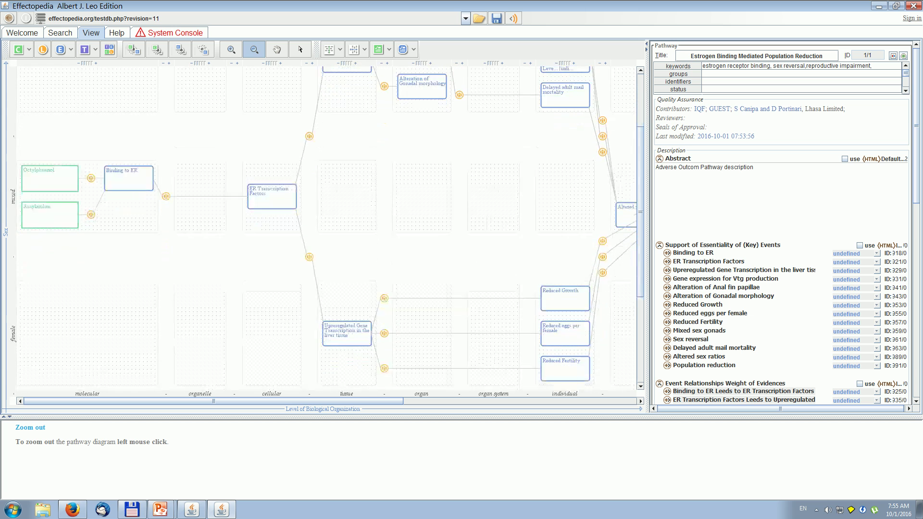
scroll(326, 228, "up", 4)
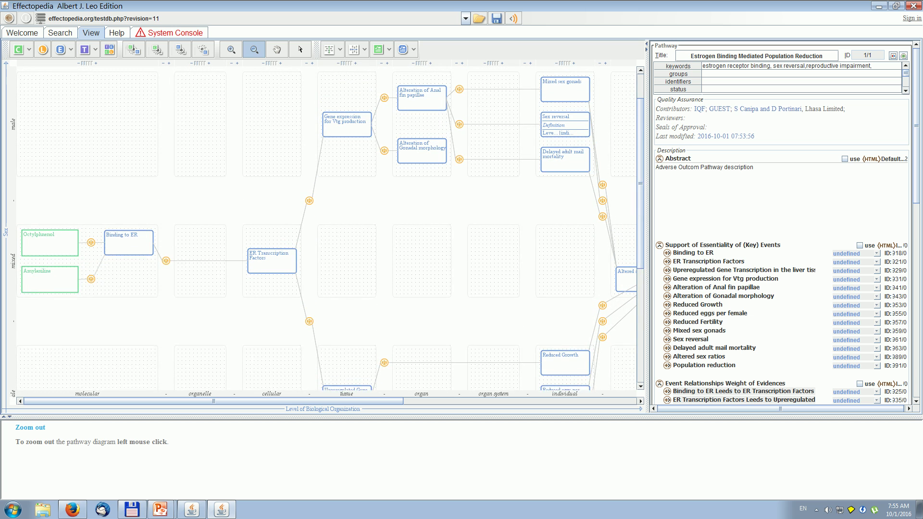
scroll(327, 228, "up", 1)
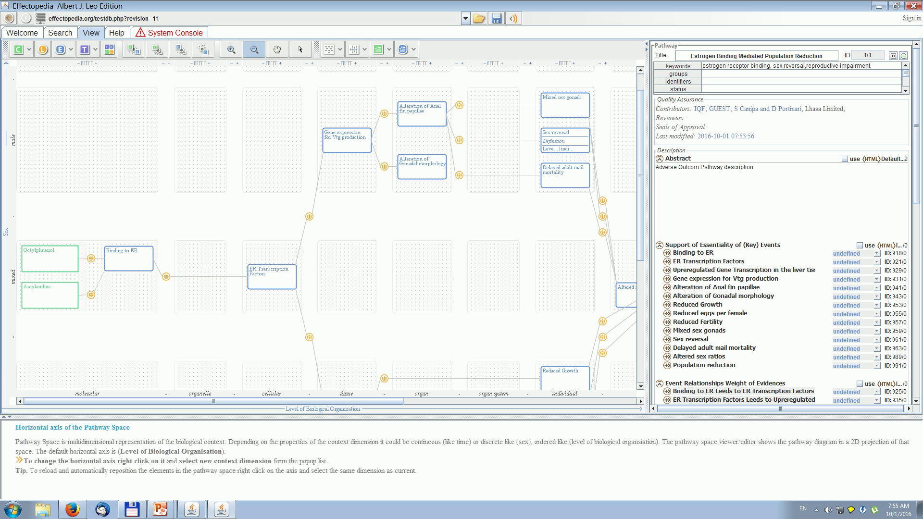
scroll(327, 228, "down", 3)
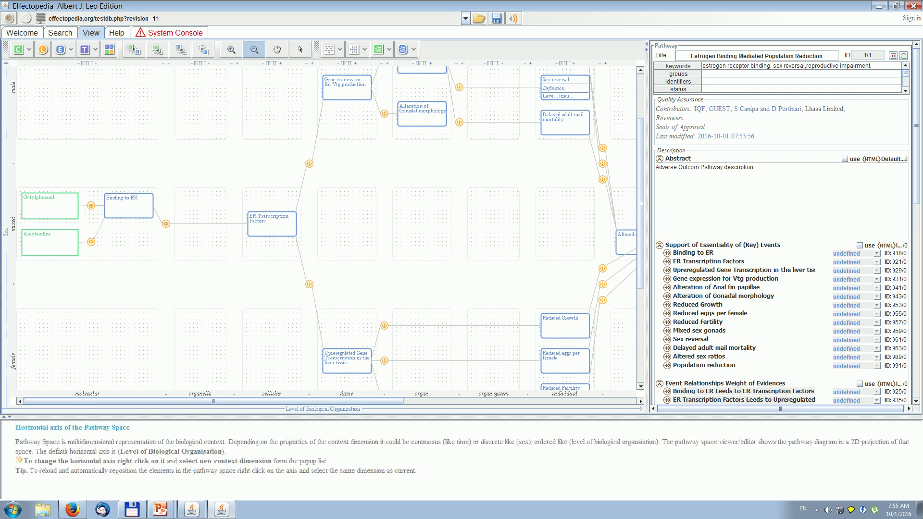
left_click_drag(213, 402, 389, 402)
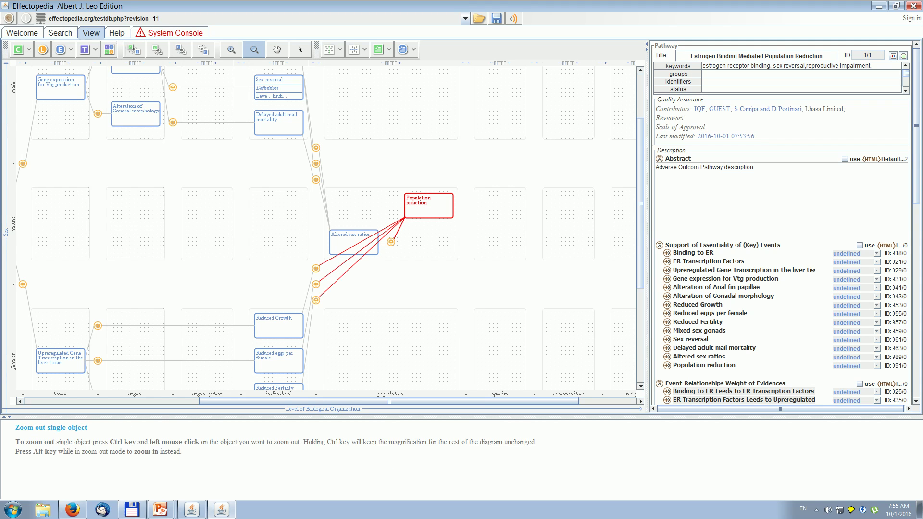
left_click_drag(389, 401, 221, 402)
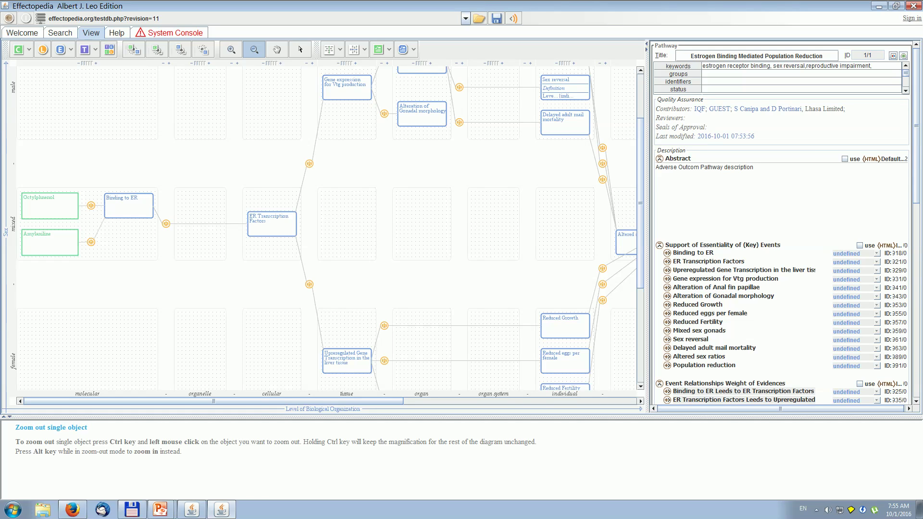
Step: Inspect the ER Transcription Factors event, the Binding to ER event, and the Octylphenol chemical with its associated pathway in edit mode
left_click(300, 49)
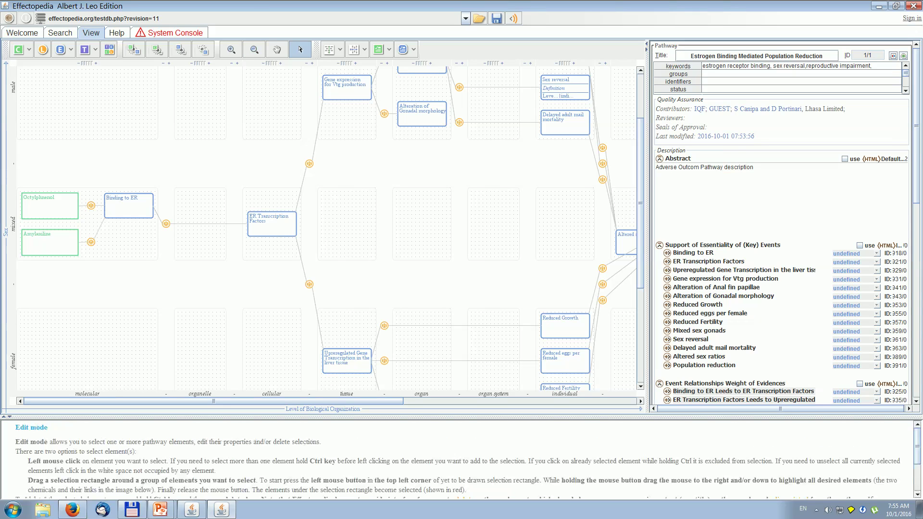
left_click(271, 224)
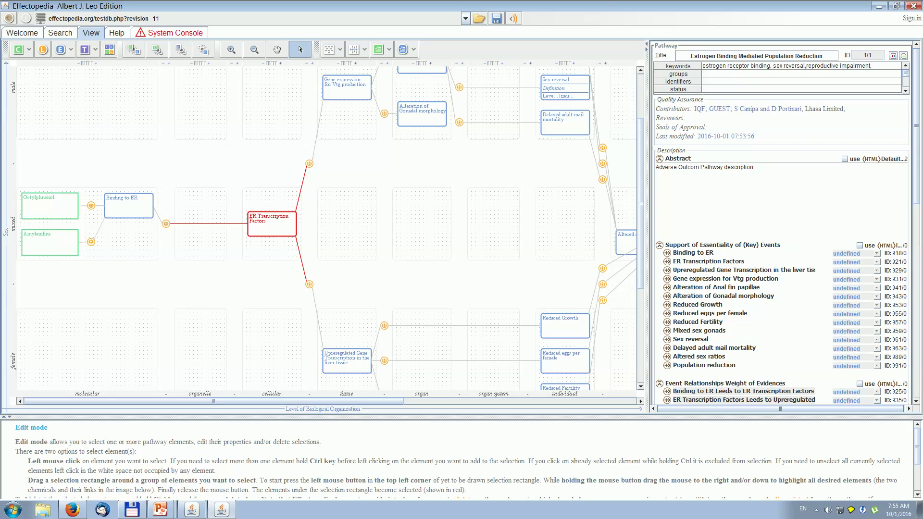
left_click(129, 205)
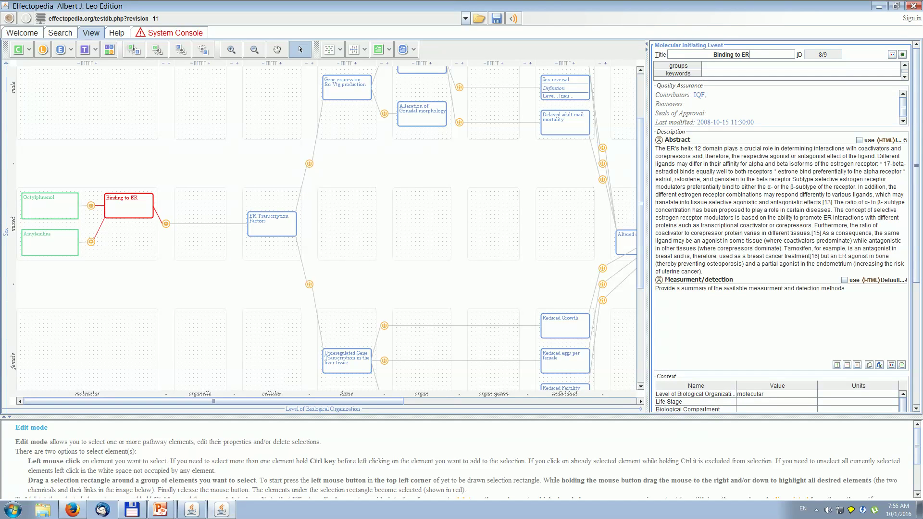
left_click(50, 205)
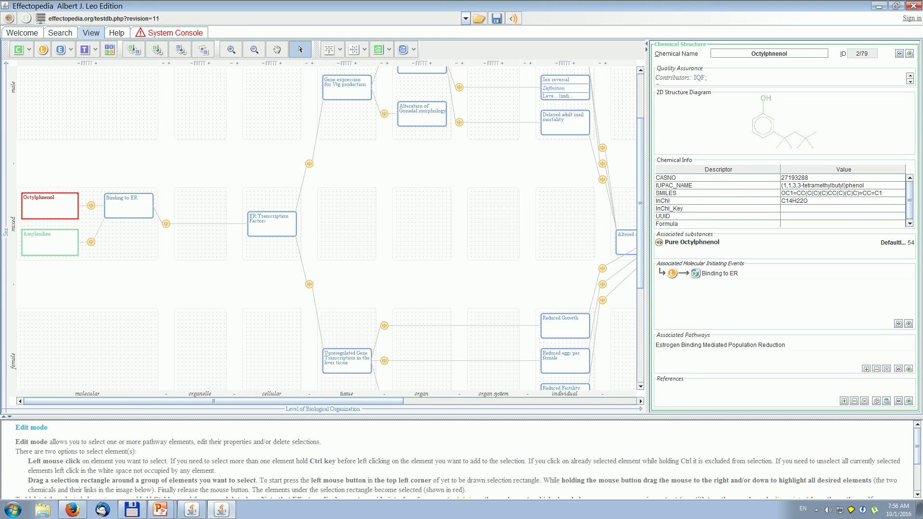
left_click(720, 345)
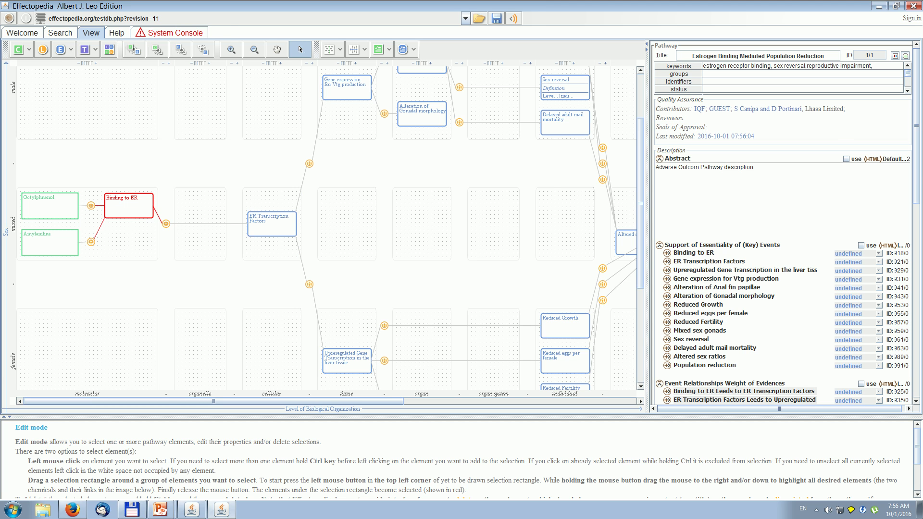
Step: Examine the full Binding to ER record and its downstream event ER Transcription Factors, returning to the pathway diagram
double_click(129, 206)
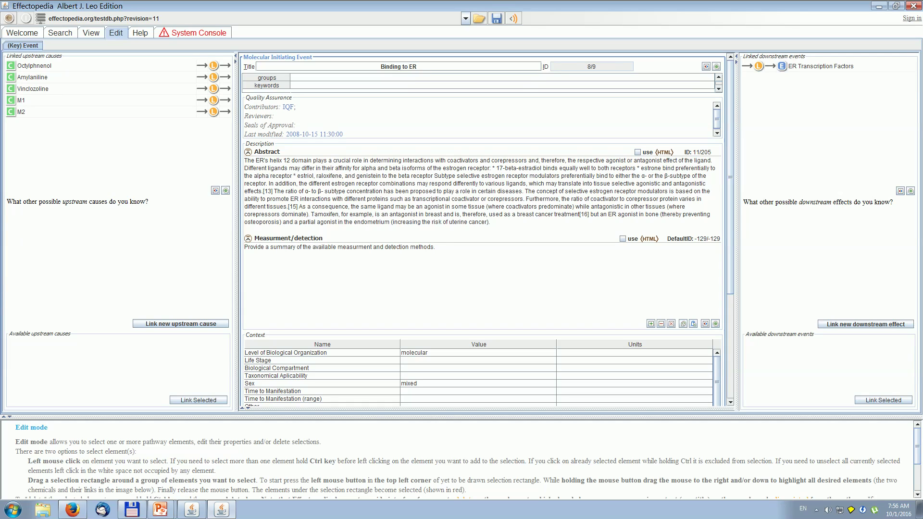
left_click(821, 66)
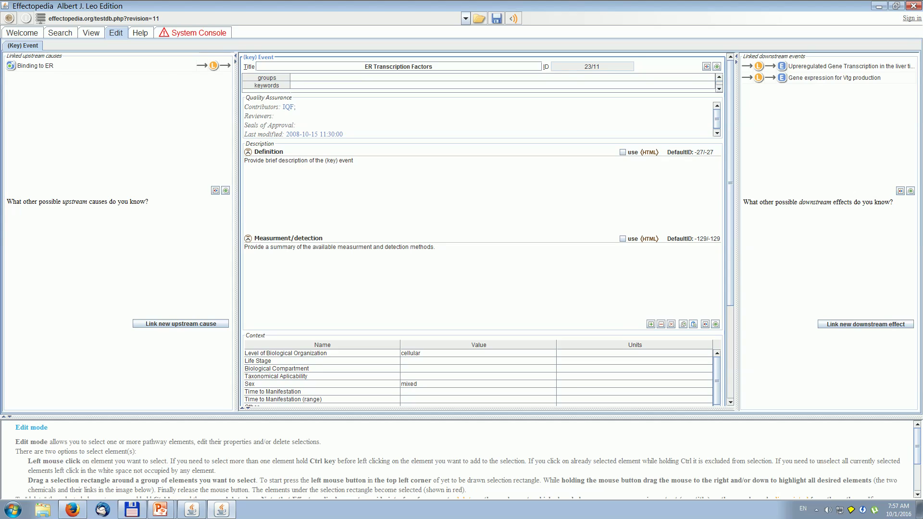
left_click(91, 33)
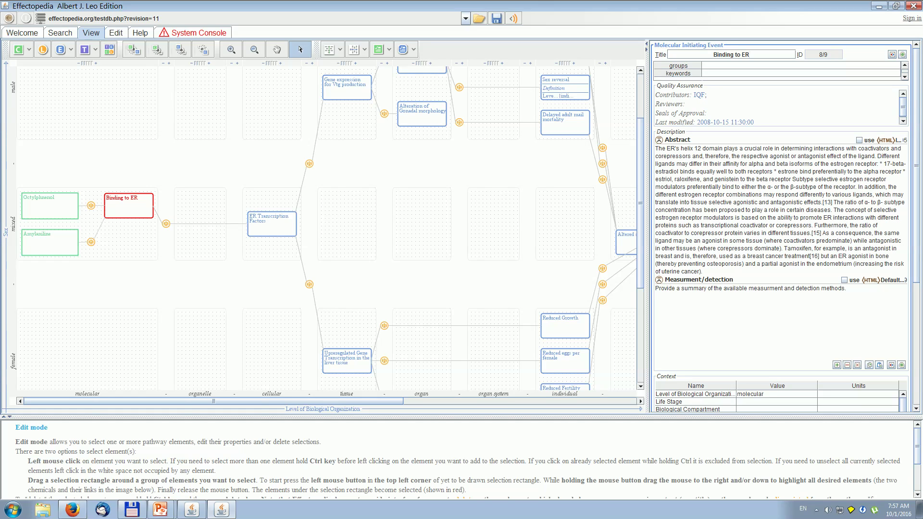
left_click(116, 33)
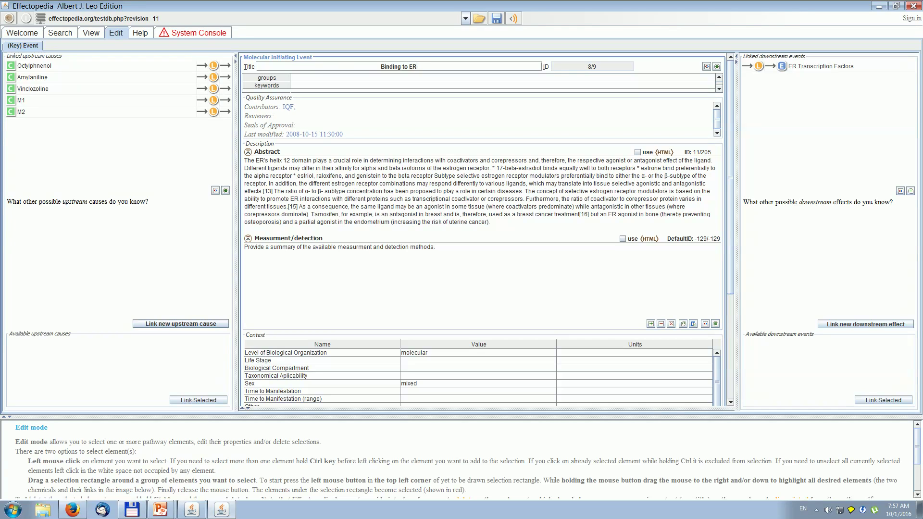
left_click(91, 32)
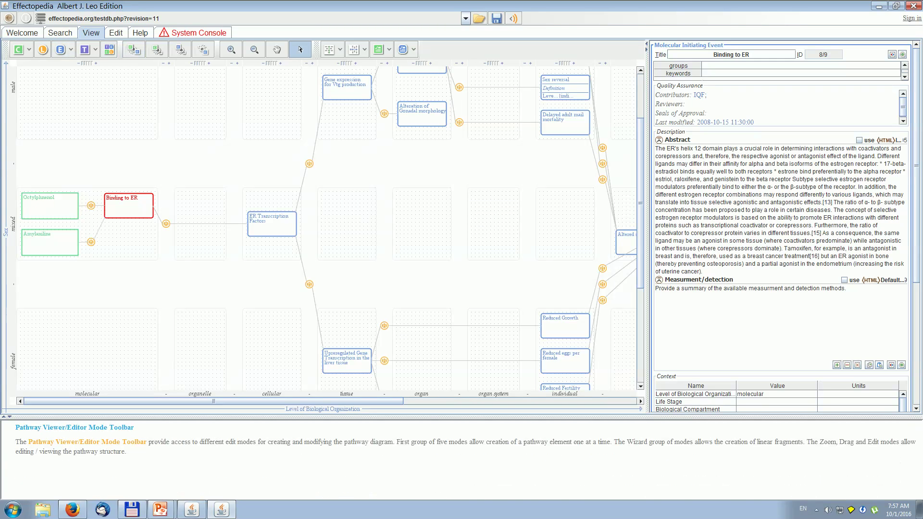
Step: Set the search to Chemical and Case Studies by IUPAC Name and list all entries
left_click(60, 33)
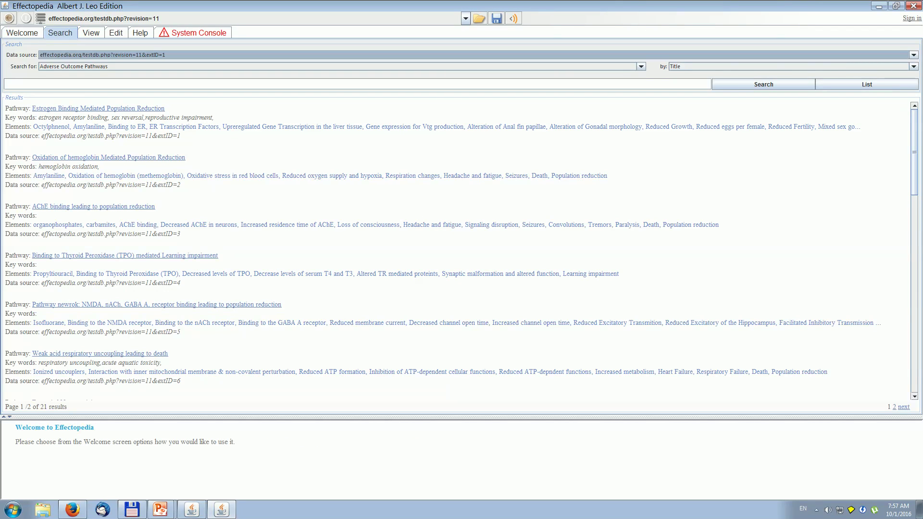
left_click(88, 126)
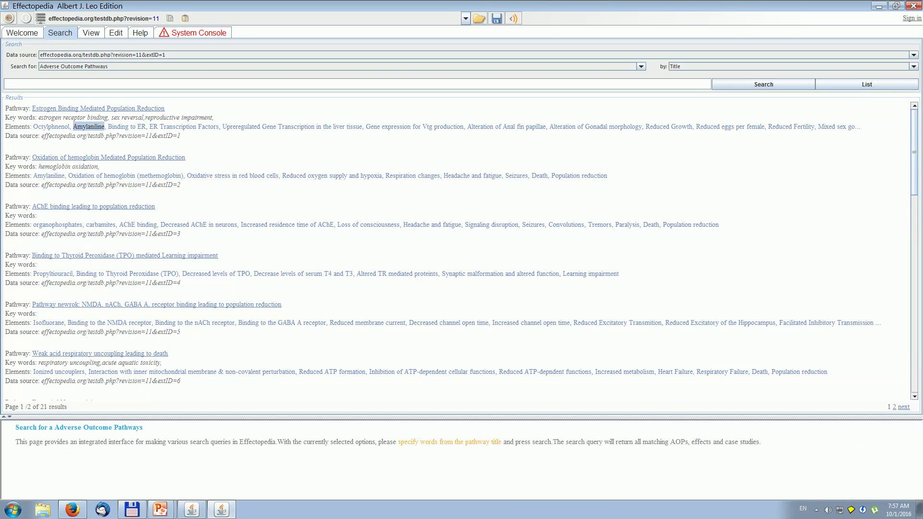
left_click(641, 66)
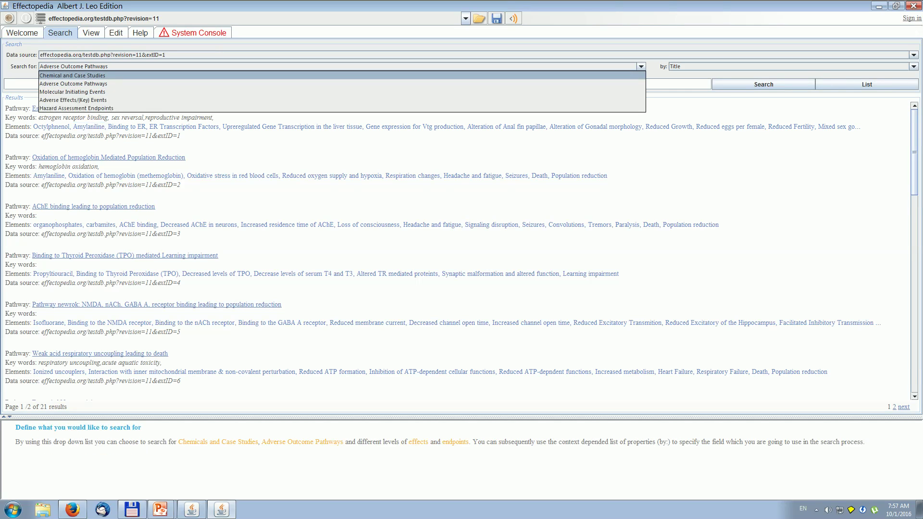
left_click(72, 76)
left_click(914, 66)
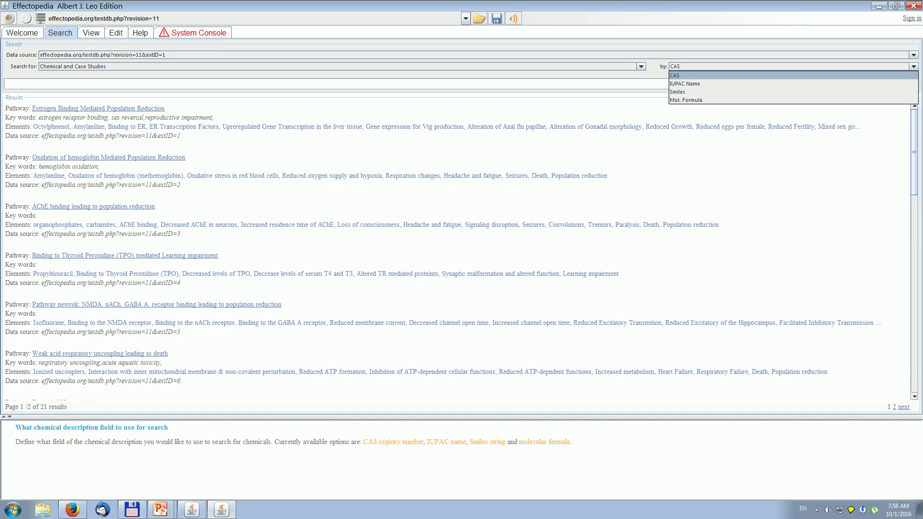
left_click(685, 84)
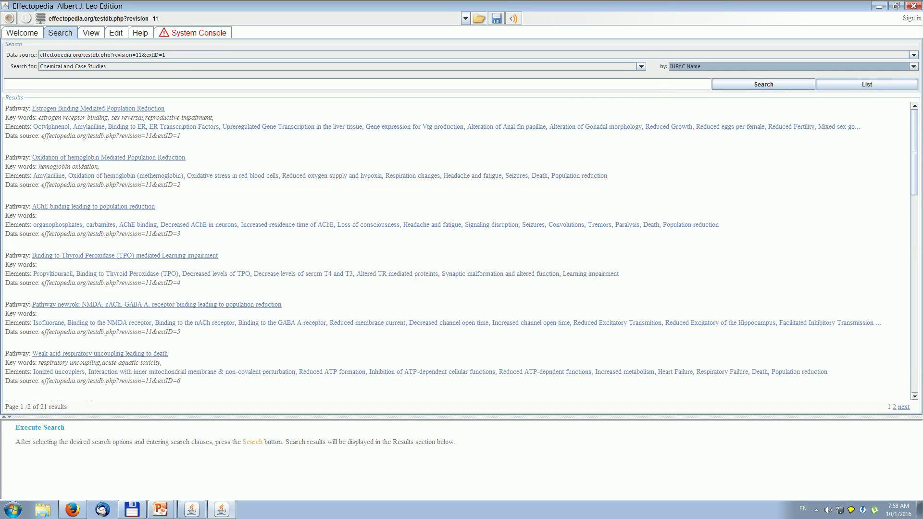
left_click(866, 84)
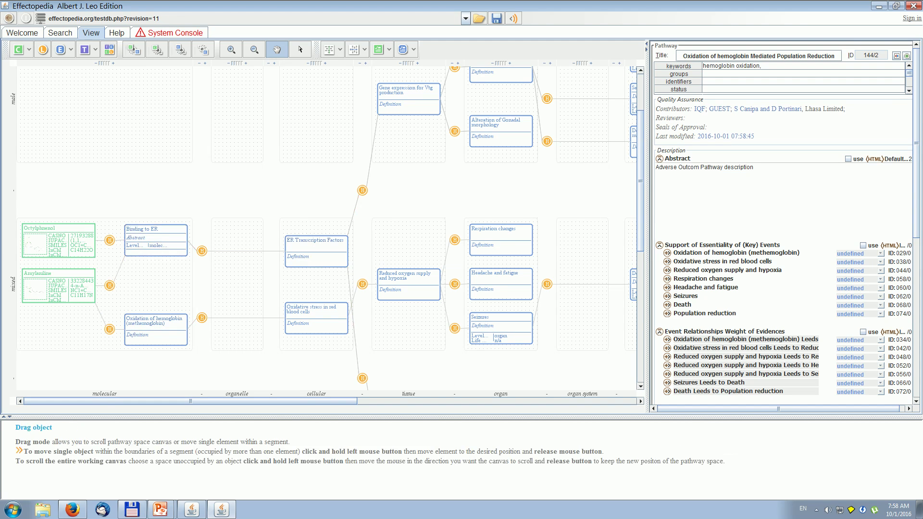
Step: Inspect the Amylaniline chemical's full record from the mixed-sex branch in edit mode, returning to the pathway diagram
left_click(254, 49)
left_click(254, 49)
left_click(254, 50)
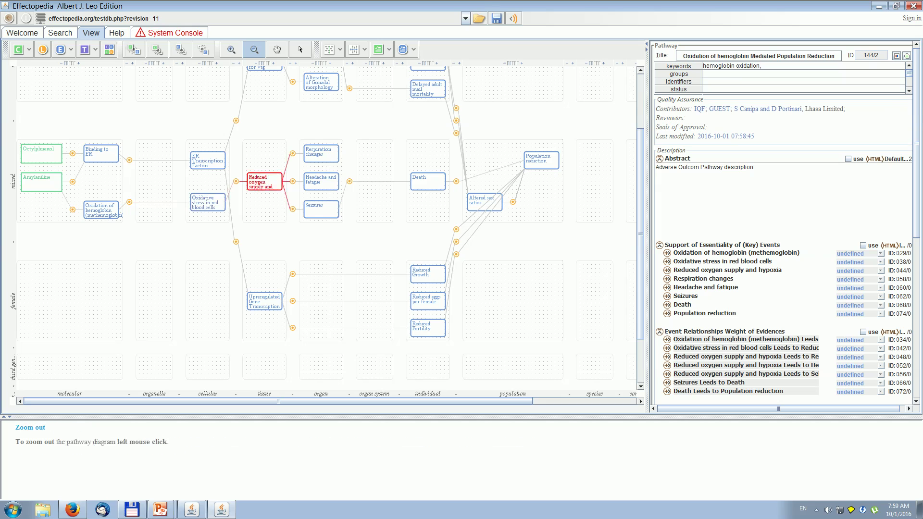
left_click(301, 50)
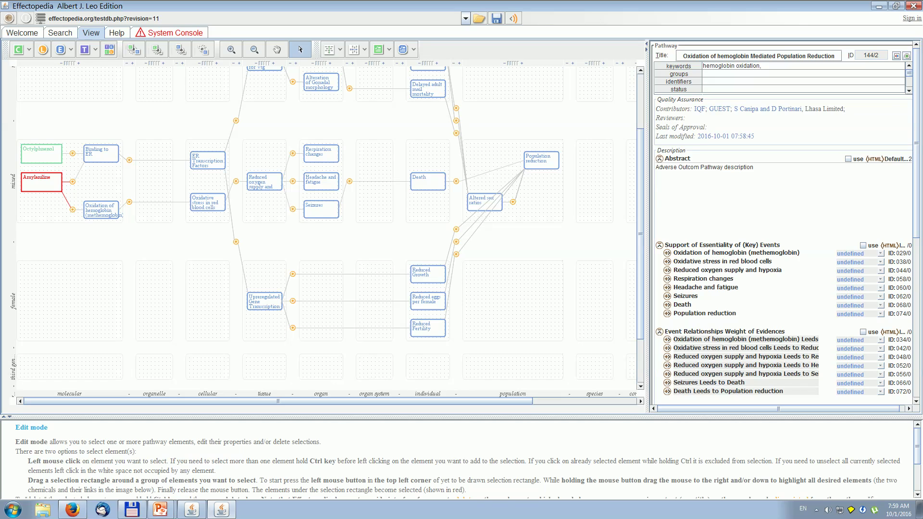
double_click(41, 182)
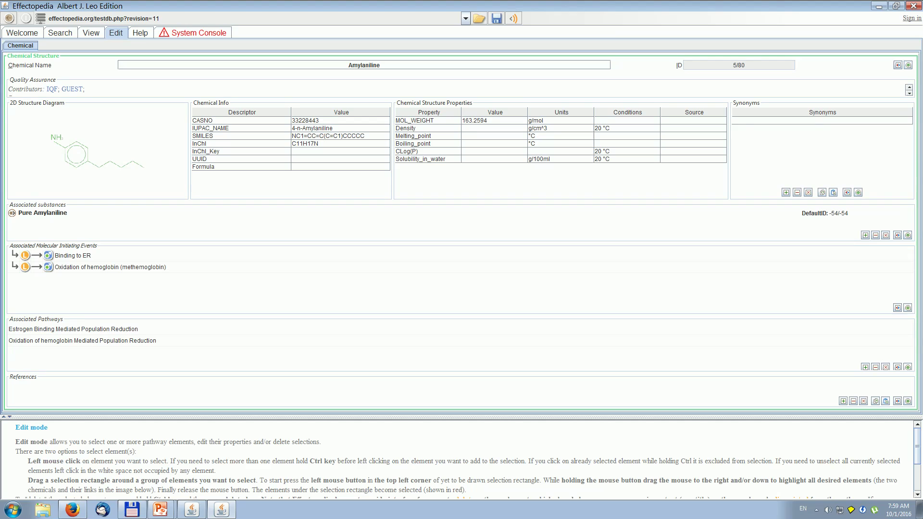
left_click(91, 33)
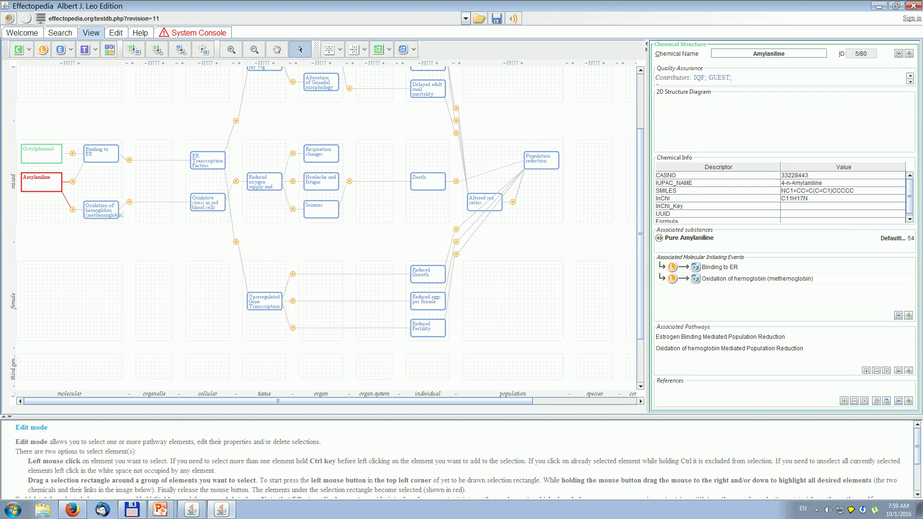
Step: Search Adverse Effects/(Key) Events by Title for "Death"
left_click(60, 33)
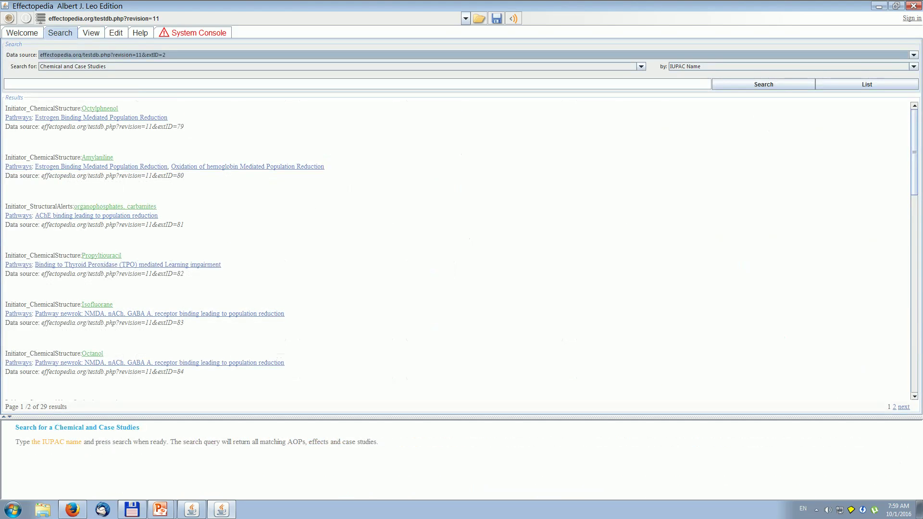
left_click(111, 84)
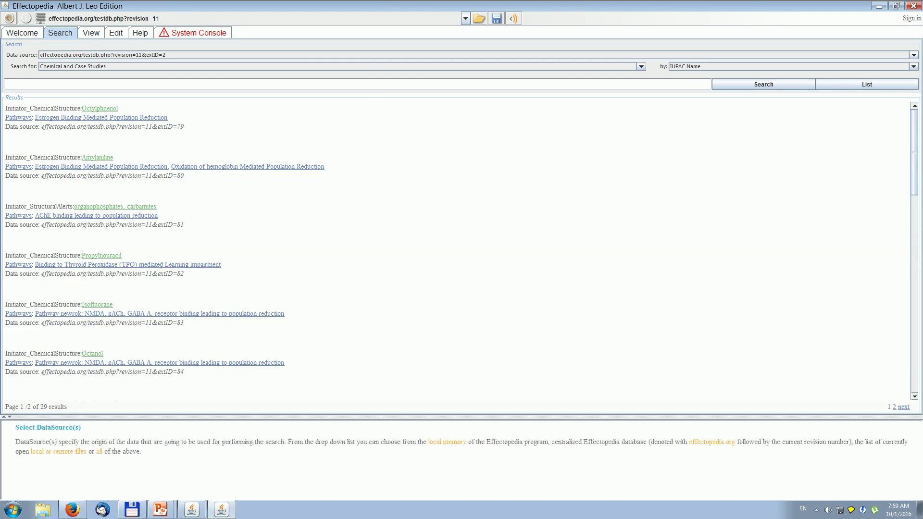
left_click(641, 67)
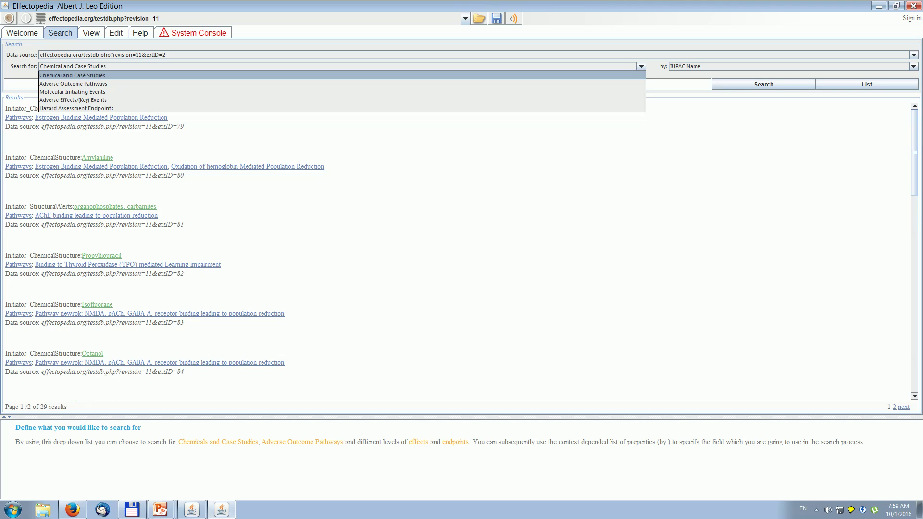
key("Down")
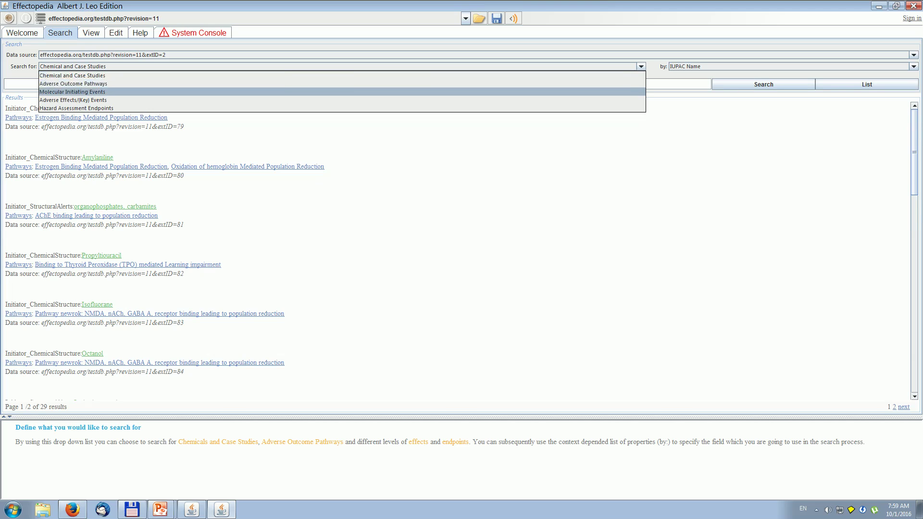
key("Down")
key("Return")
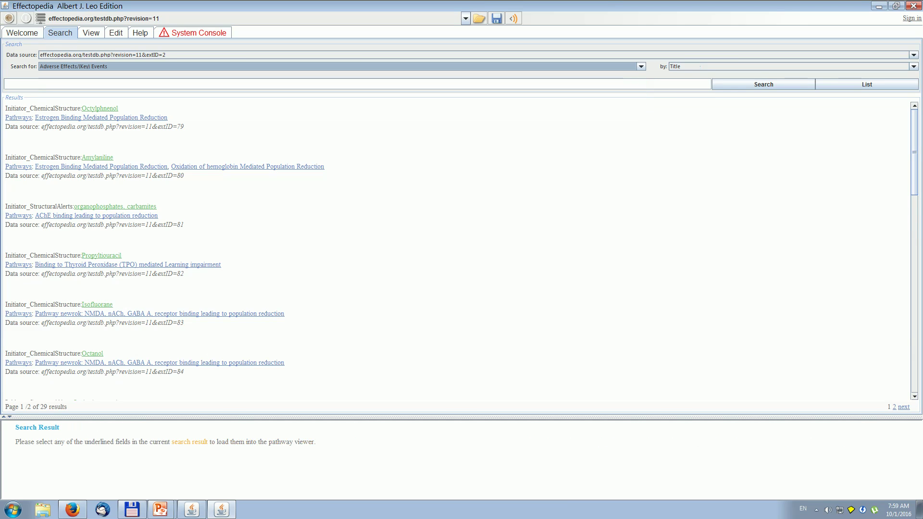
left_click(6, 84)
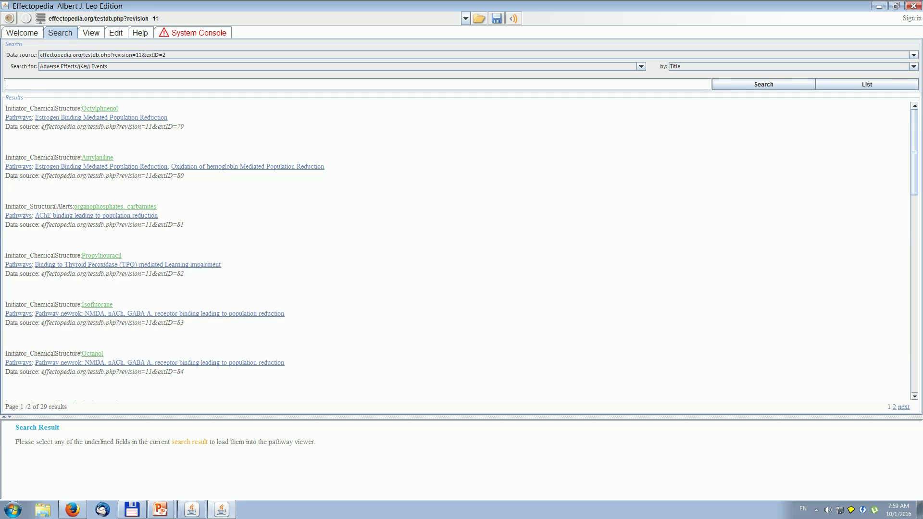
type("Death")
key("Return")
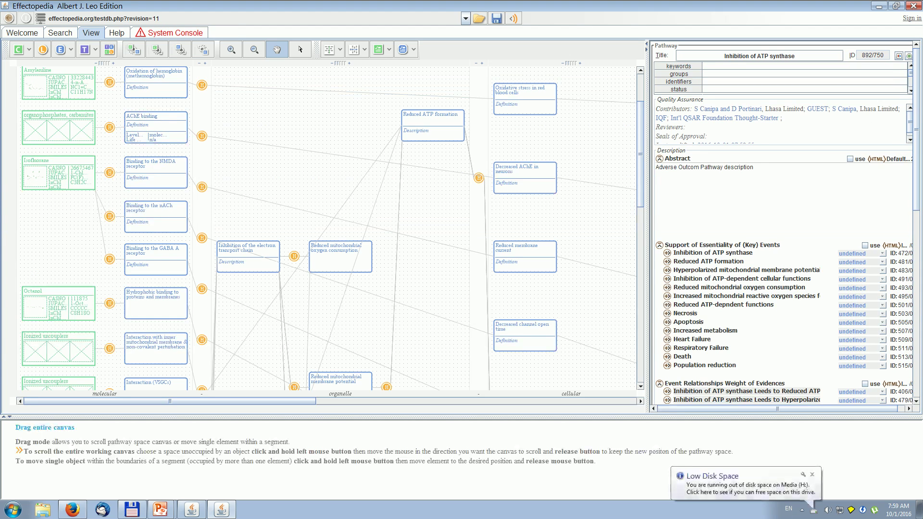
Step: Examine the whole Inhibition of ATP synthase pathway network at reduced magnification, from the chemicals to Population reduction
left_click(254, 49)
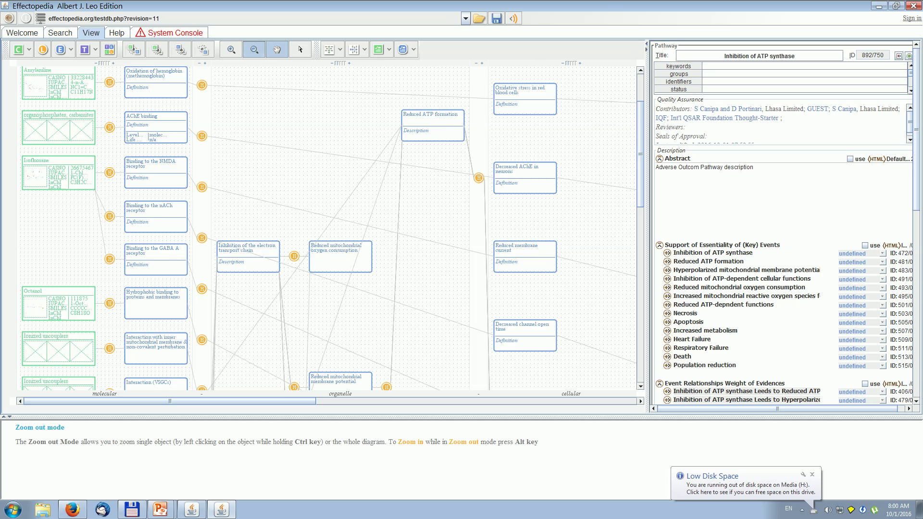
left_click(254, 49)
left_click(254, 49)
left_click(254, 49)
left_click(255, 49)
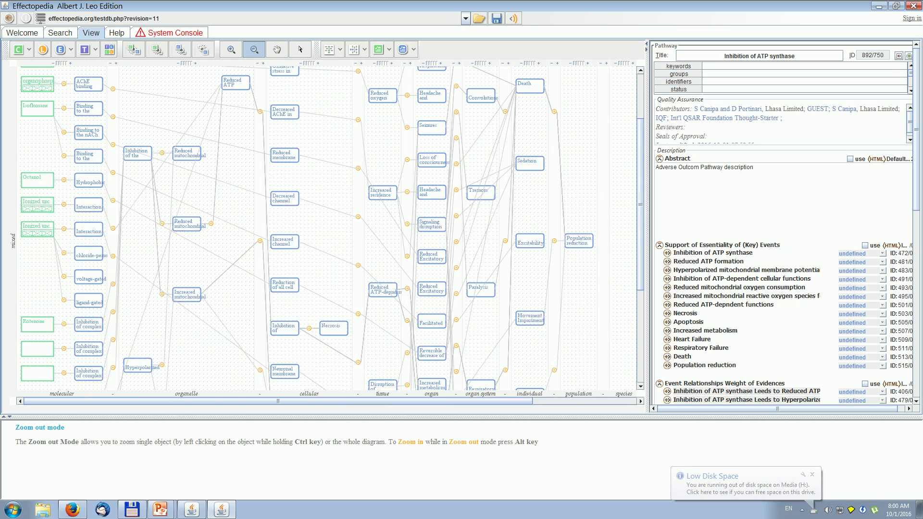
left_click(254, 49)
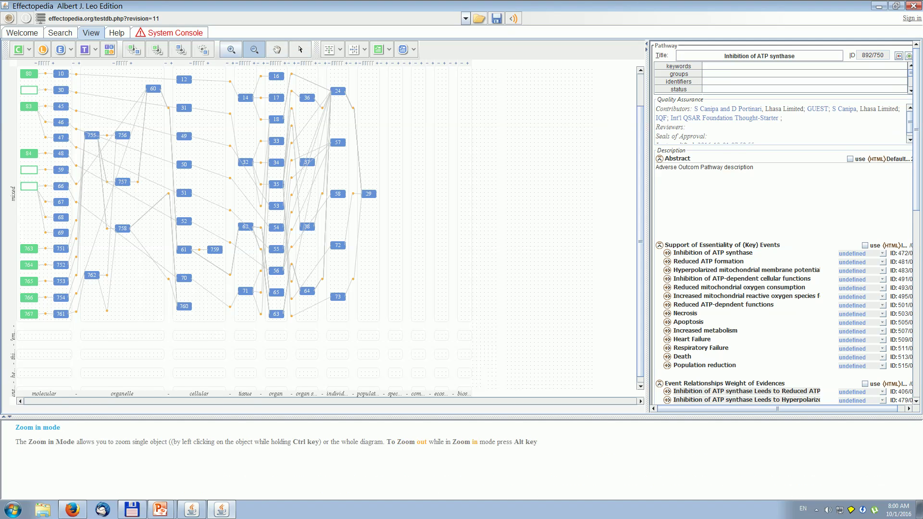
Step: Magnify only the Death event in the network until its definition and properties can be read
left_click(231, 49)
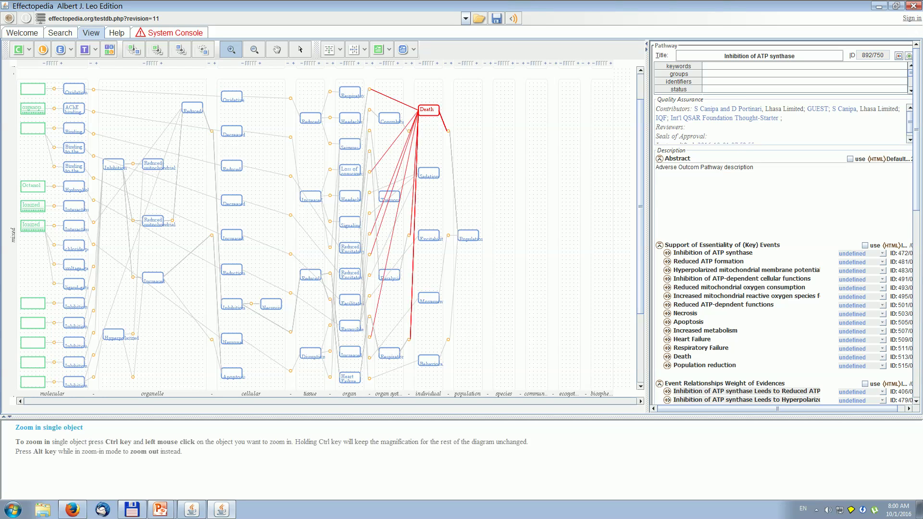
left_click(429, 110, "ctrl")
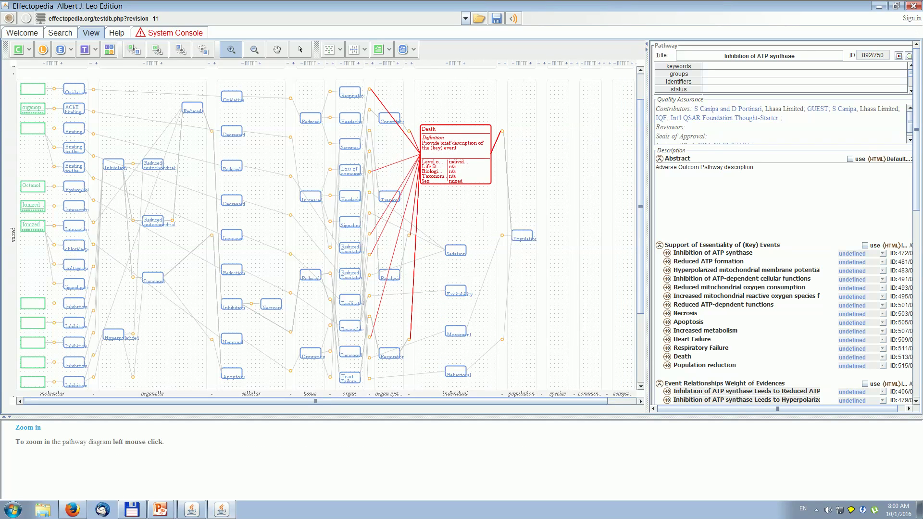
left_click(454, 154, "ctrl")
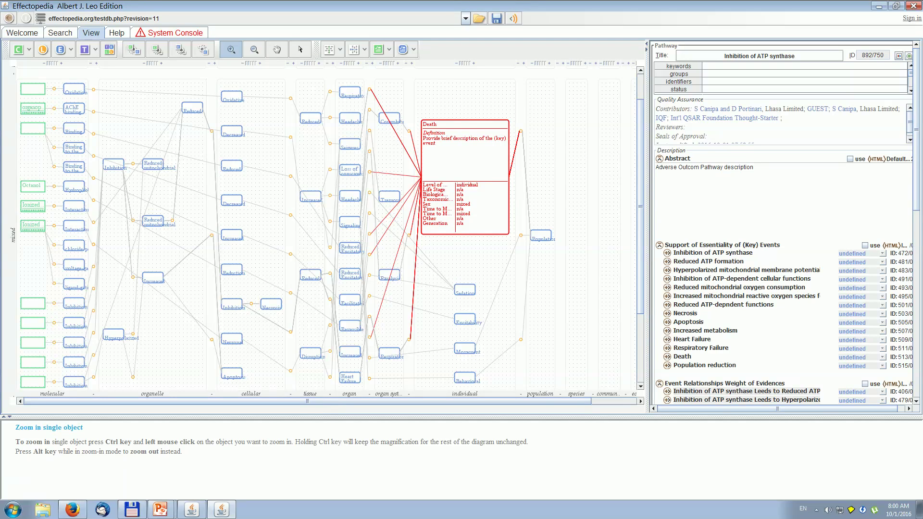
key("ctrl")
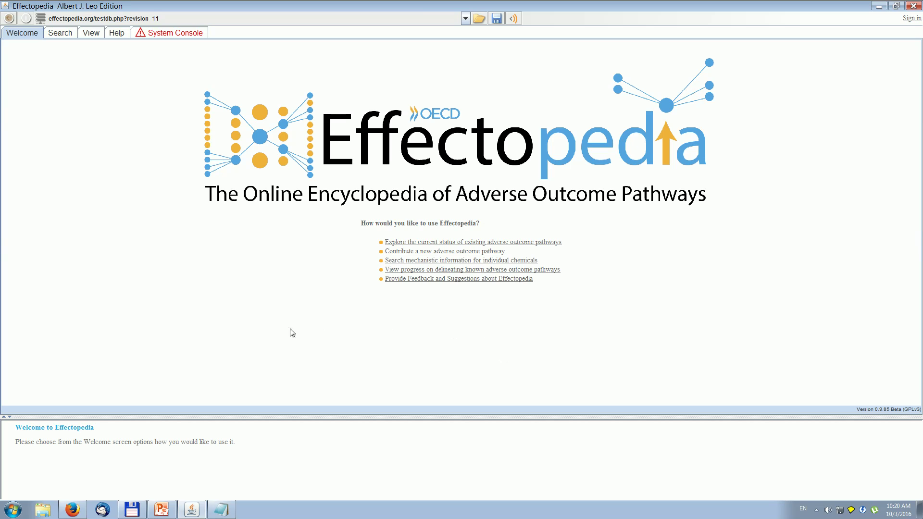
Step: Examine the Estrogen Binding Mediated Population Reduction diagram around its chemicals and the Binding to ER event
left_click(98, 35)
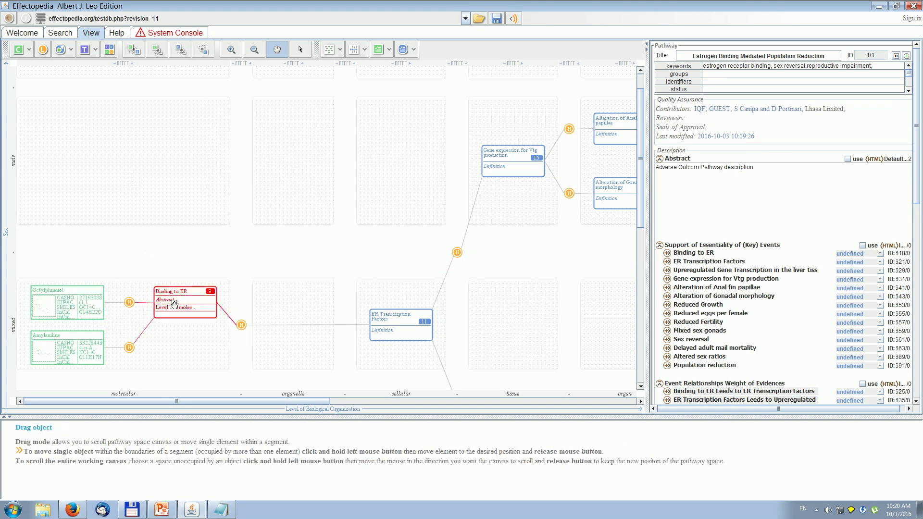
left_click_drag(303, 290, 343, 232)
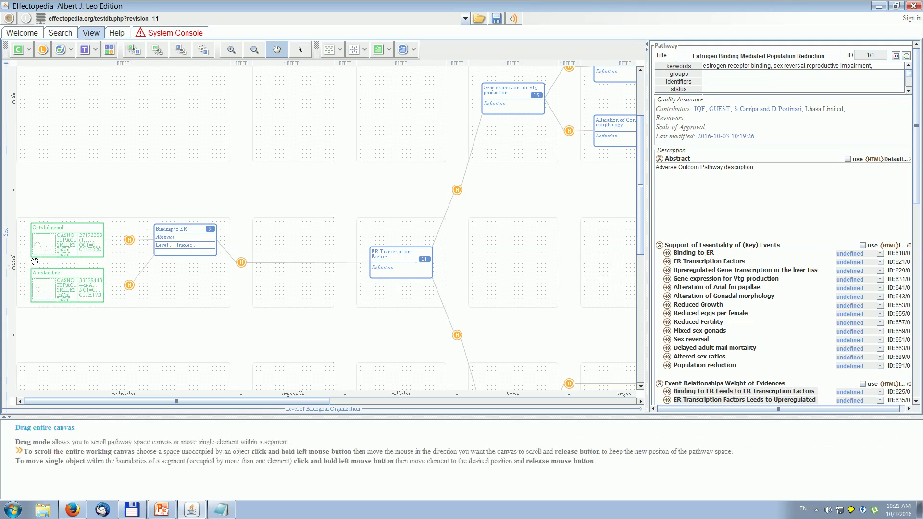
Step: Open the pathway file Oxidative Stress mediated Renal Pathways_09.aopz from D:\Java\org.qsari.effectopedia\test\beta
left_click(479, 19)
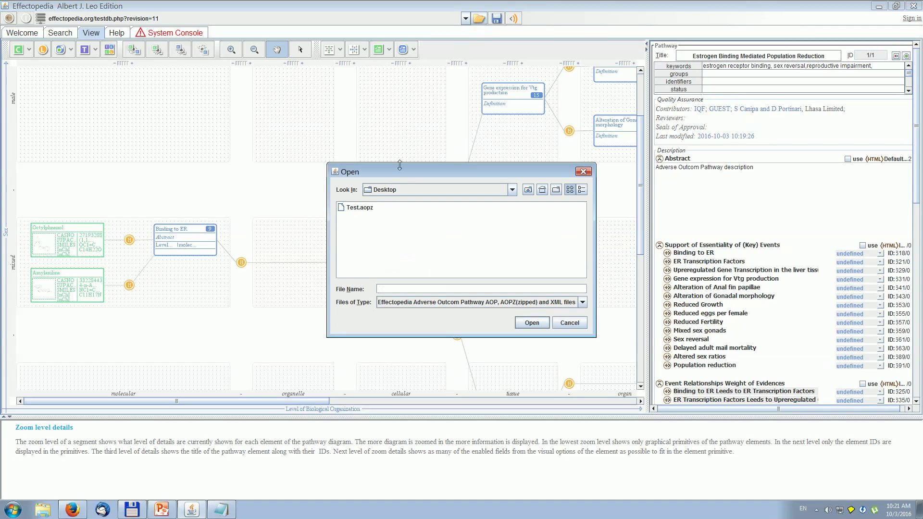
left_click(456, 190)
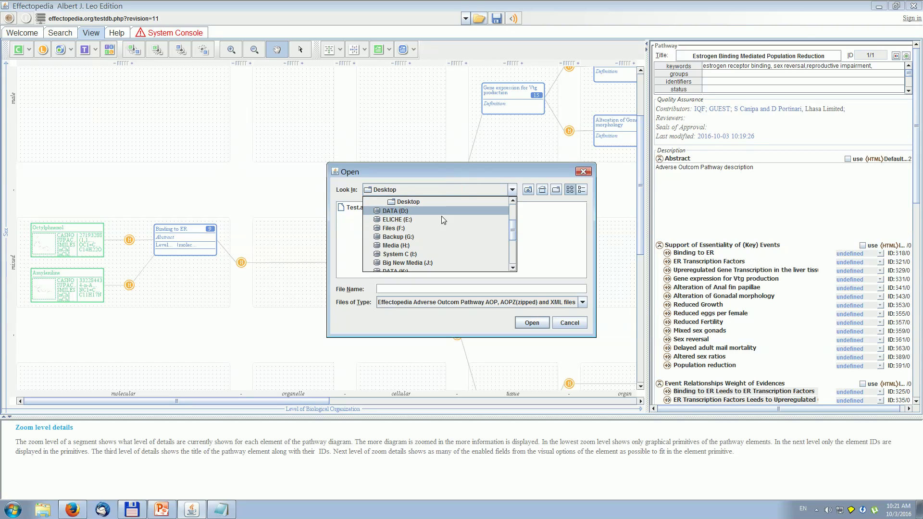
left_click_drag(512, 231, 514, 222)
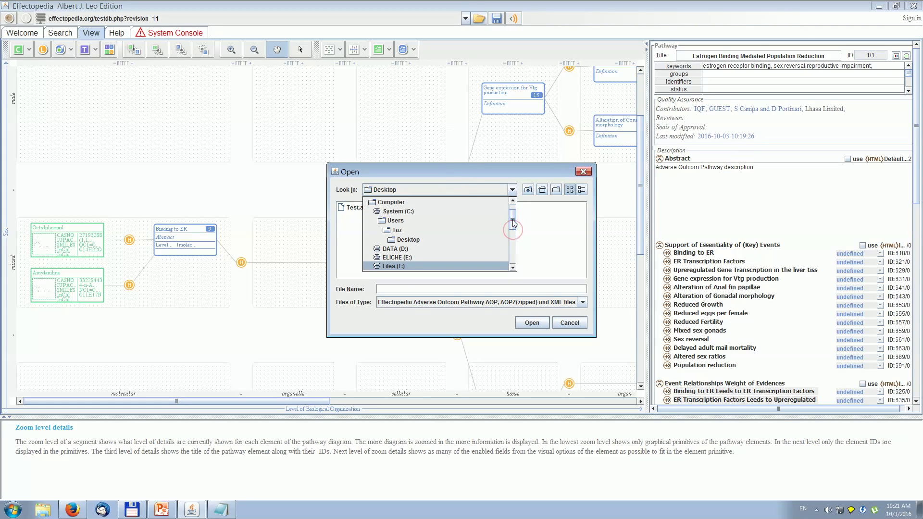
left_click(417, 250)
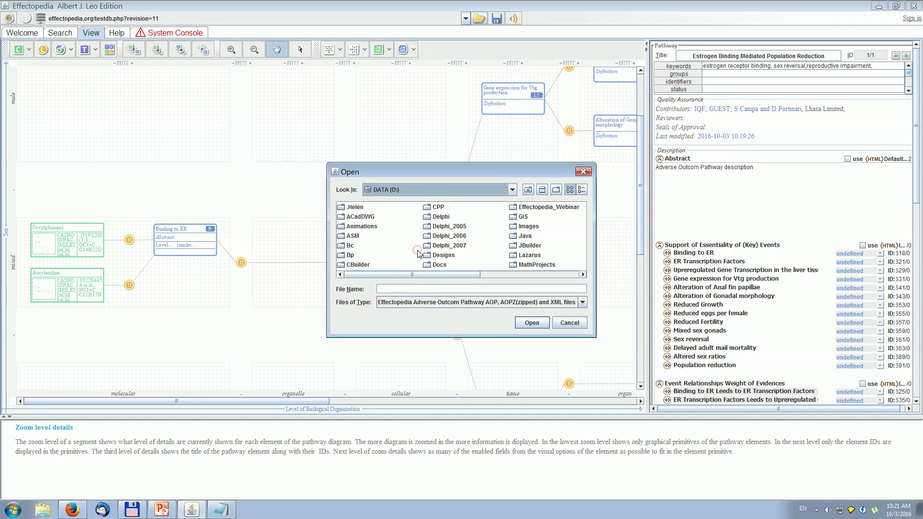
left_click_drag(446, 273, 497, 272)
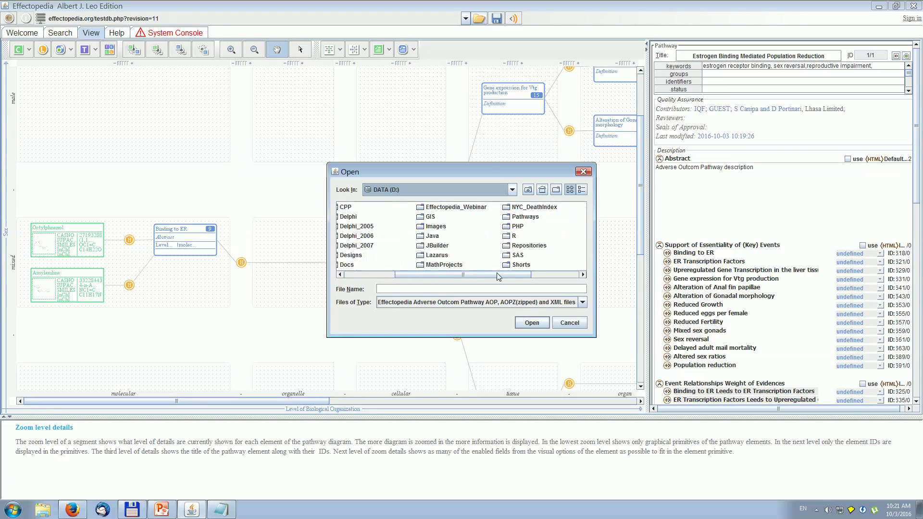
double_click(434, 236)
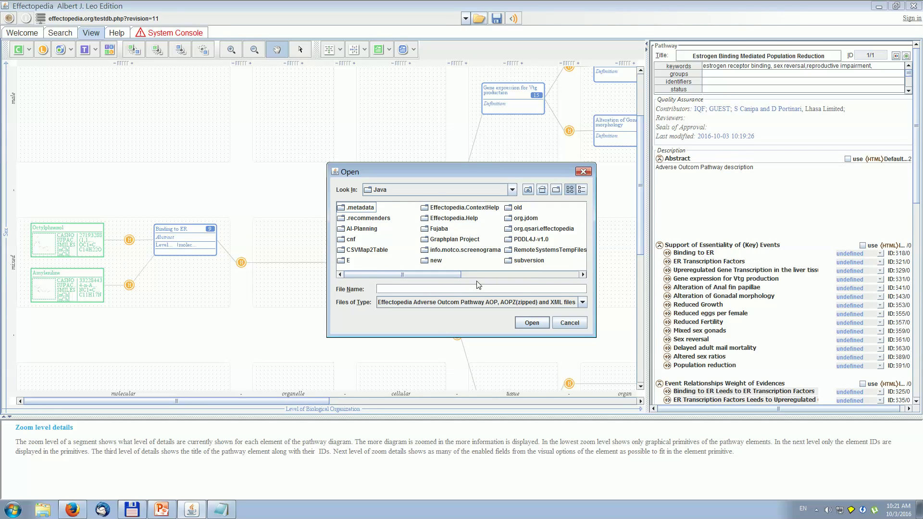
double_click(529, 229)
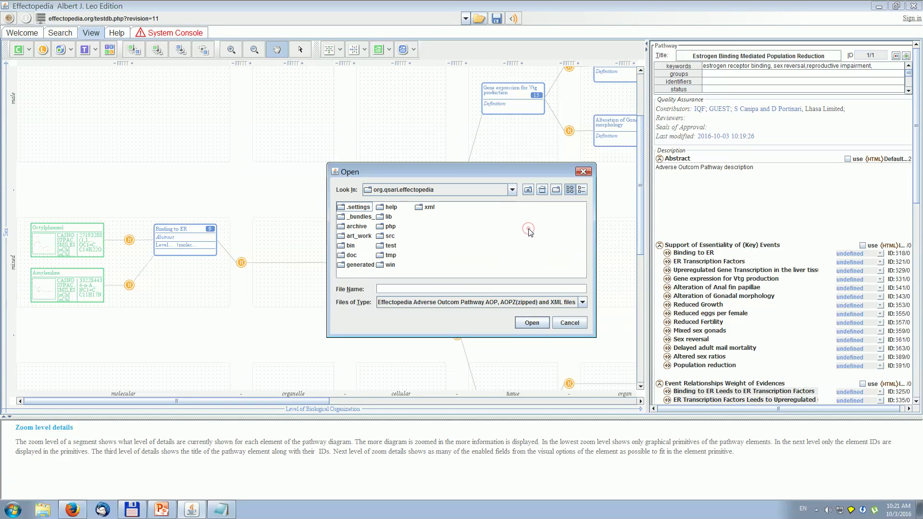
double_click(392, 246)
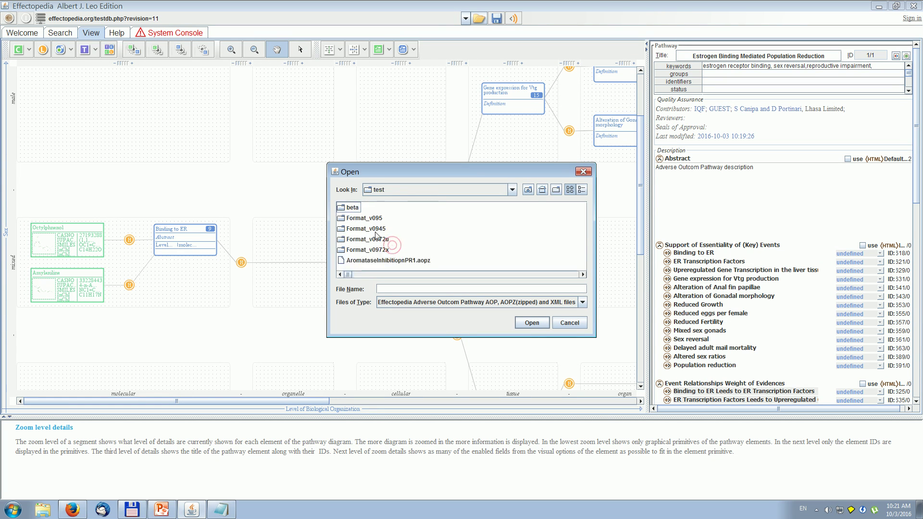
double_click(354, 208)
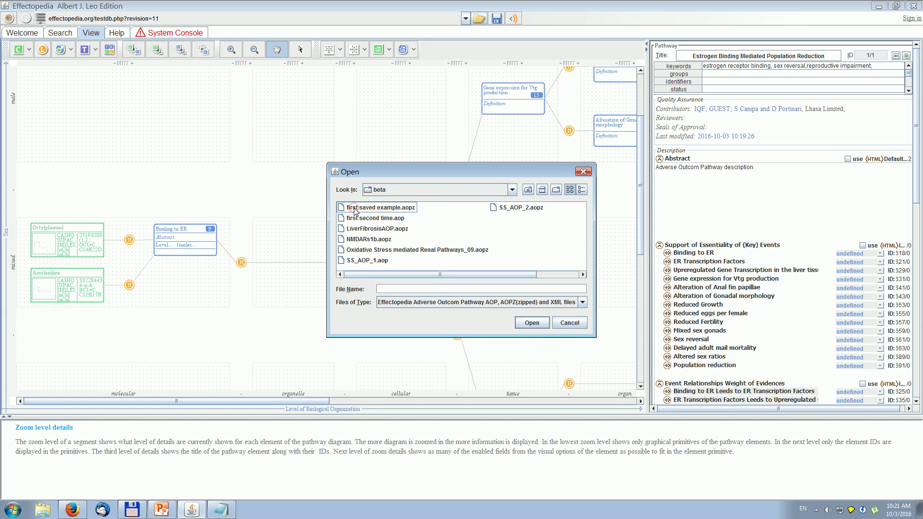
double_click(376, 252)
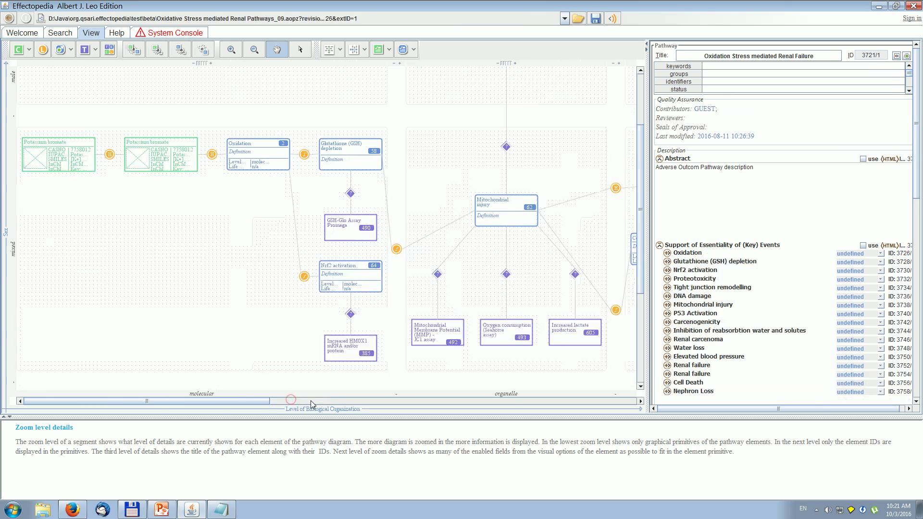
Step: Inspect the two Potassium bromate chemicals in the mixed-sex branch and open the full record of the link between them
left_click(147, 402)
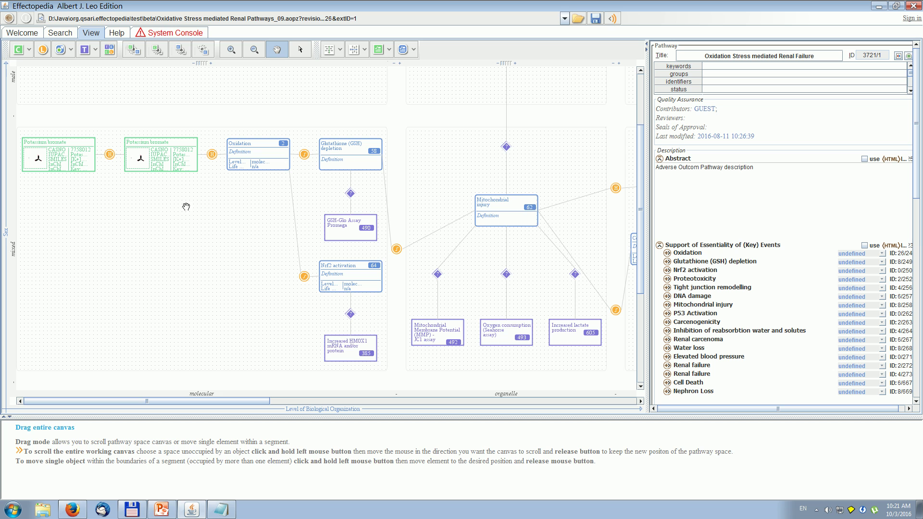
mouse_move(641, 257)
left_mouse_down()
mouse_move(640, 247)
mouse_move(639, 265)
left_mouse_up()
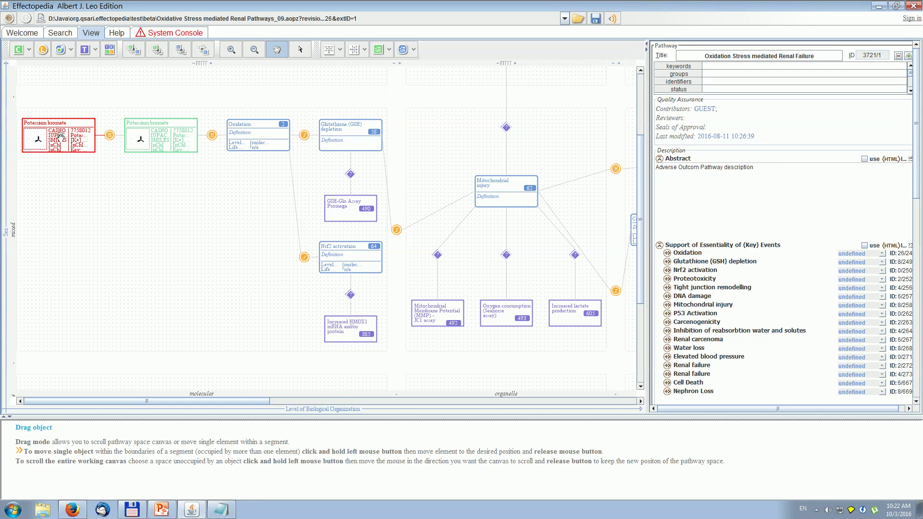
left_click(148, 134)
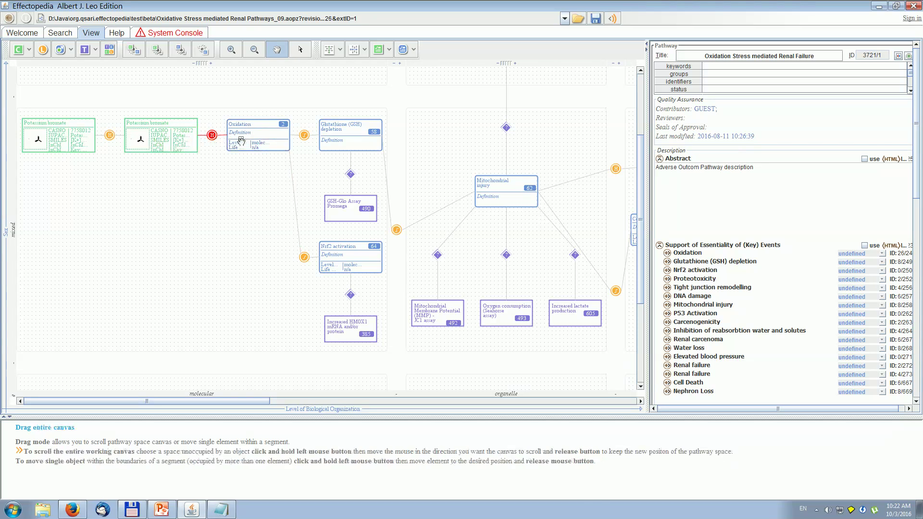
double_click(109, 139)
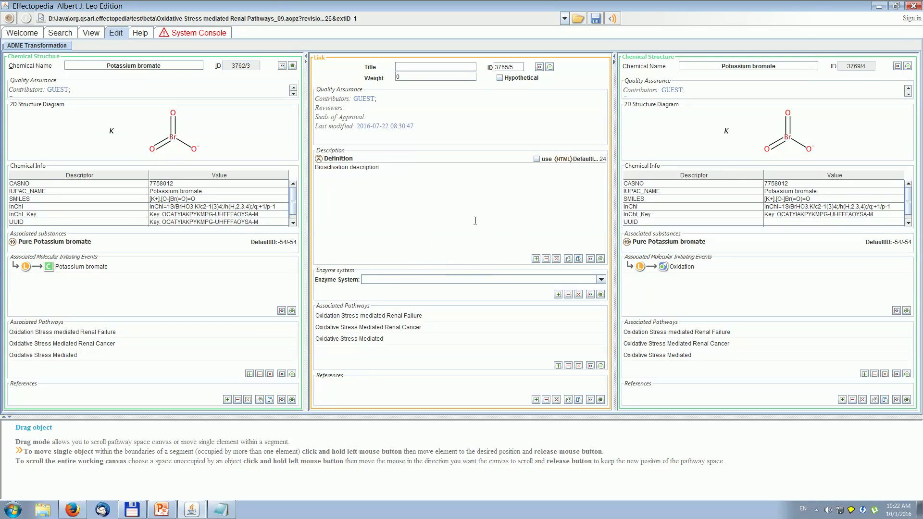
Step: Check the Enzyme System options of the ADME Transformation link and return to the Oxidation Stress mediated Renal Failure diagram
left_click(483, 283)
left_click(601, 279)
left_click(601, 279)
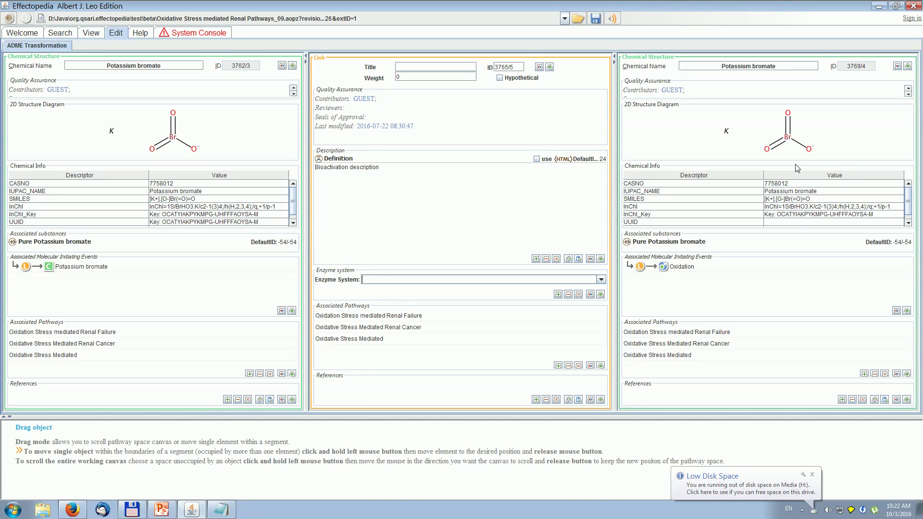
left_click(92, 32)
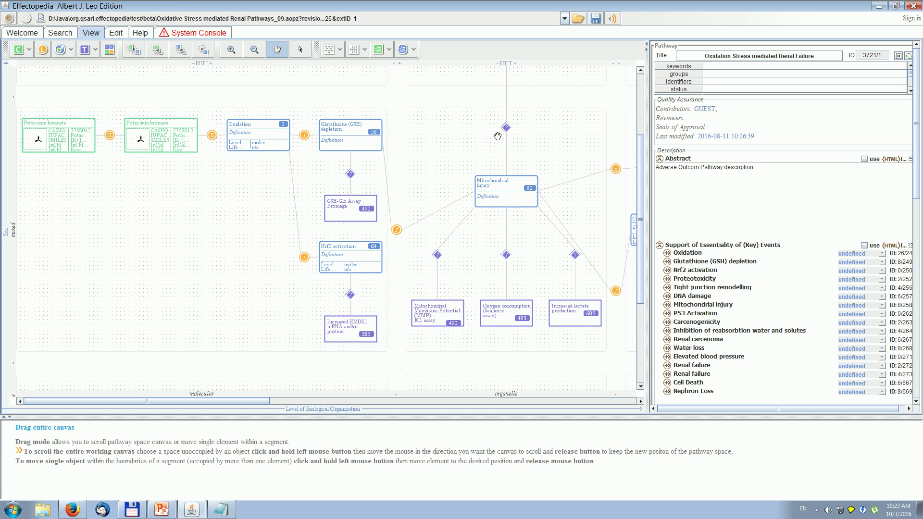
left_click_drag(642, 163, 642, 149)
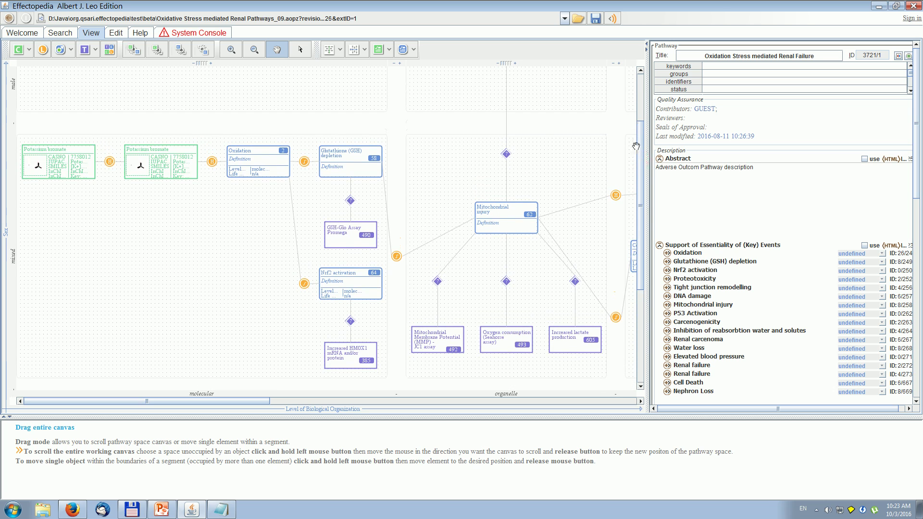